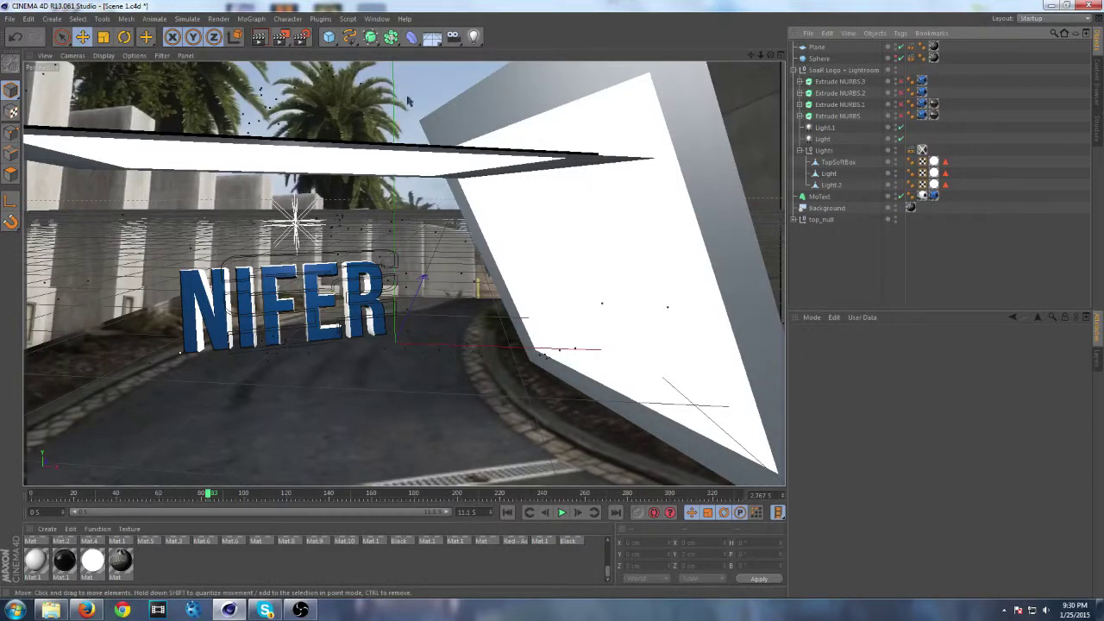
Step: Add a new plane object to the scene and delete the old Plane
{"action": "left_click", "coordinate": [330, 38]}
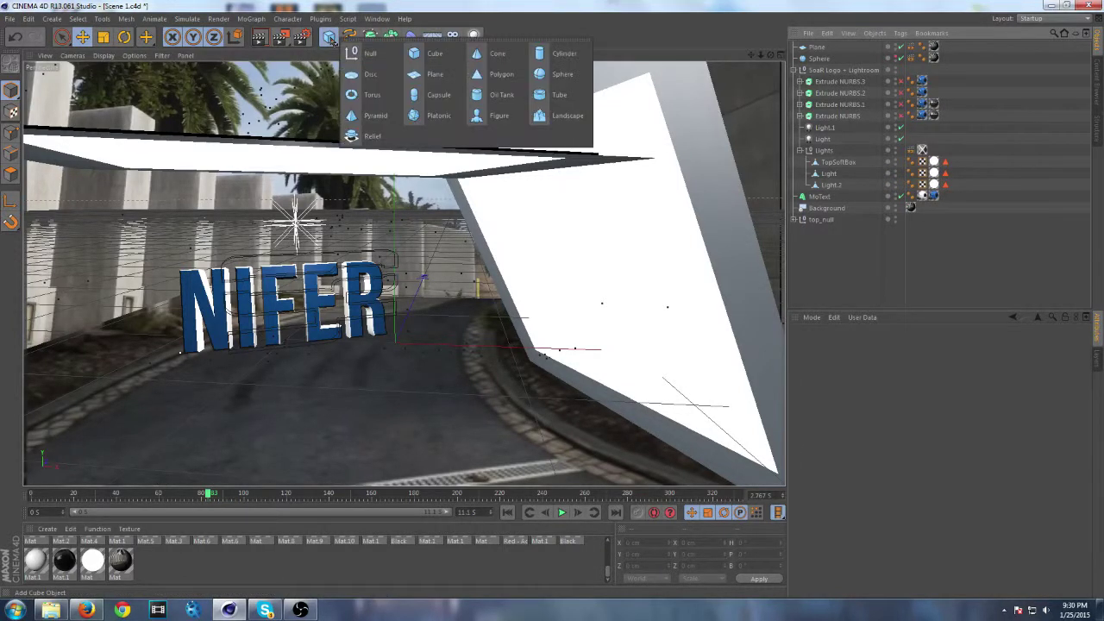
{"action": "left_click", "coordinate": [435, 75]}
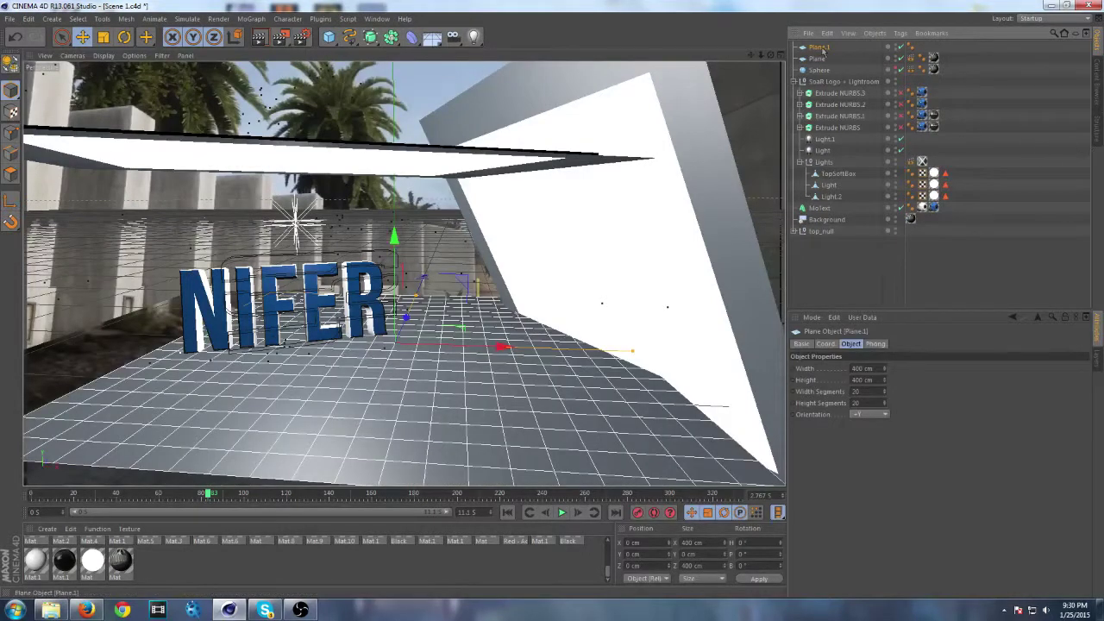
{"action": "left_click", "coordinate": [816, 58]}
{"action": "key", "text": "Delete"}
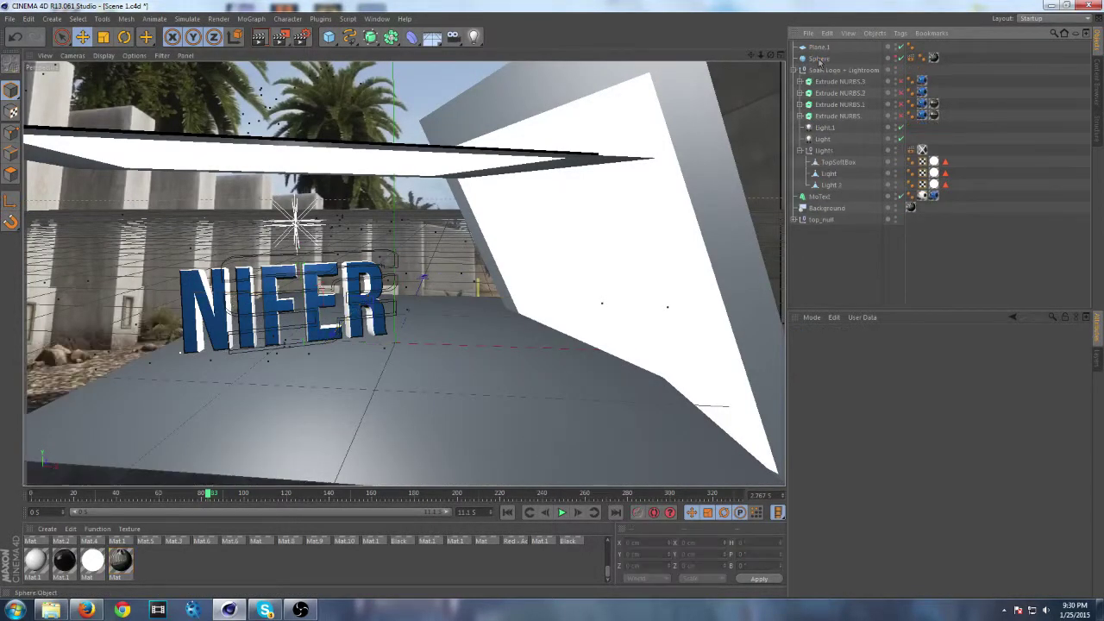
Step: Move the new plane beneath the 3D text to about X -121, Y -97, Z 92 cm and scale it to 560 by 560 cm
{"action": "left_click", "coordinate": [819, 47]}
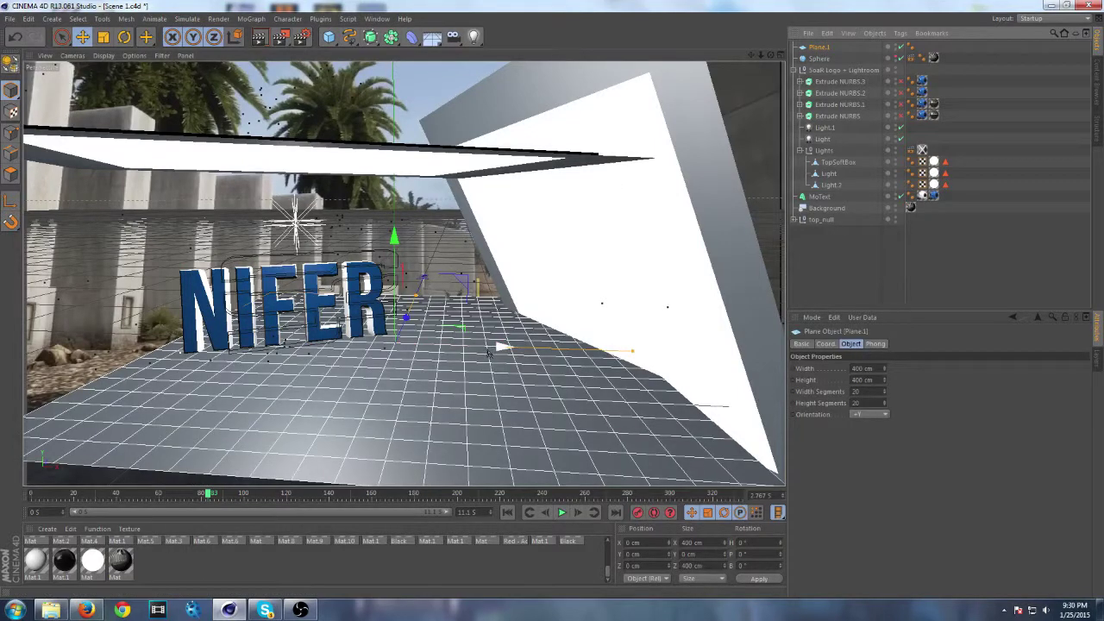
{"action": "left_click_drag", "start_coordinate": [505, 345], "coordinate": [394, 345]}
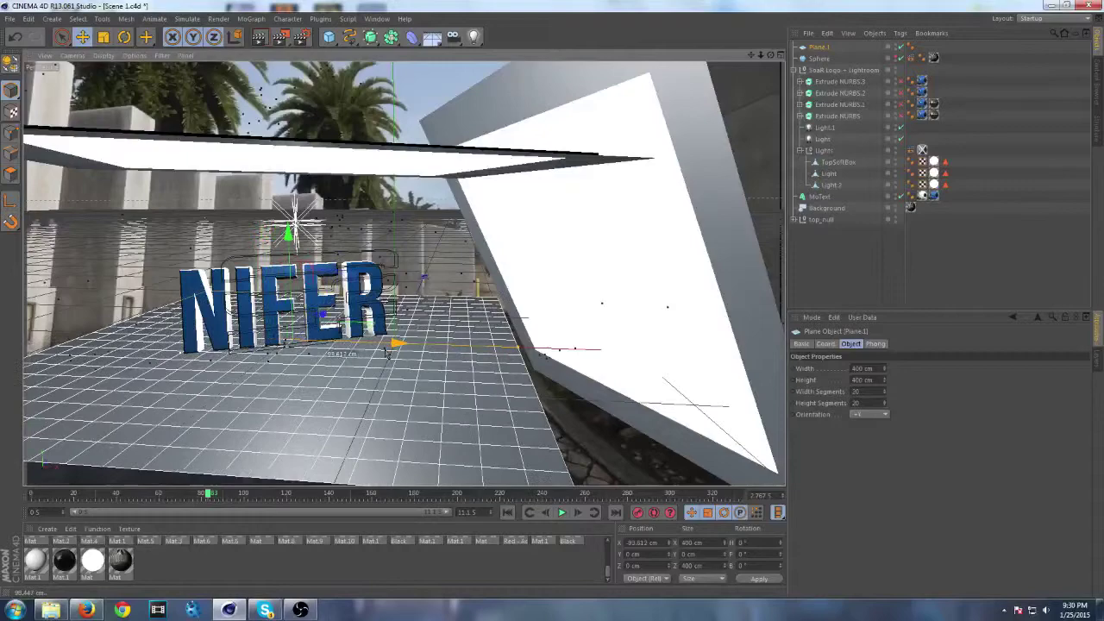
{"action": "left_click_drag", "start_coordinate": [291, 227], "coordinate": [291, 317]}
{"action": "left_click_drag", "start_coordinate": [325, 383], "coordinate": [321, 258]}
{"action": "left_click_drag", "start_coordinate": [428, 368], "coordinate": [403, 366]}
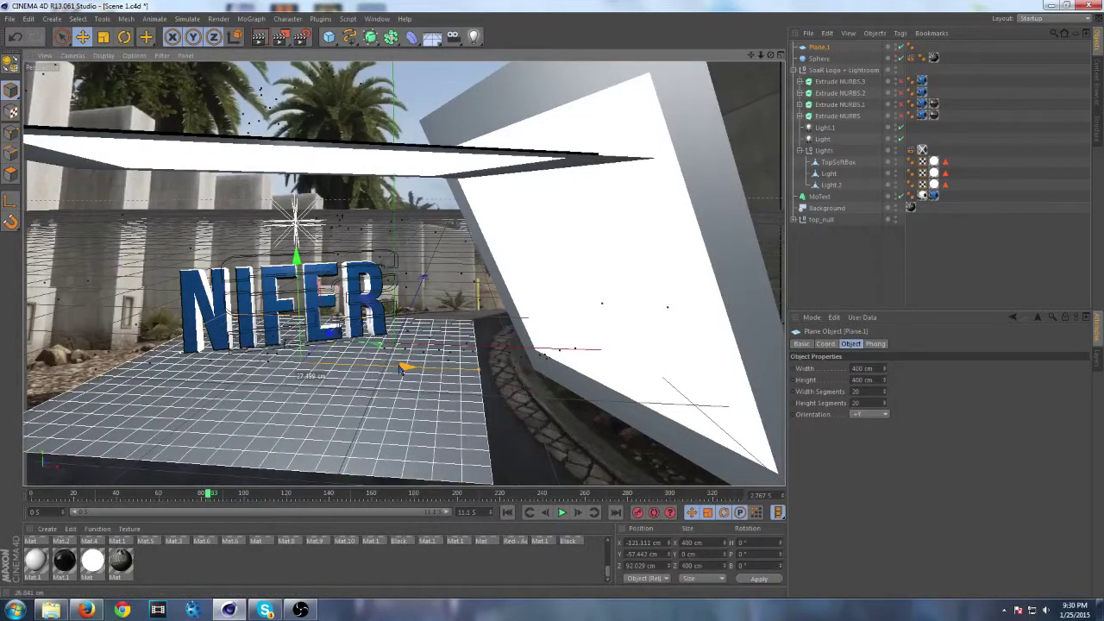
{"action": "left_click", "coordinate": [101, 38]}
{"action": "left_click_drag", "start_coordinate": [439, 405], "coordinate": [634, 367]}
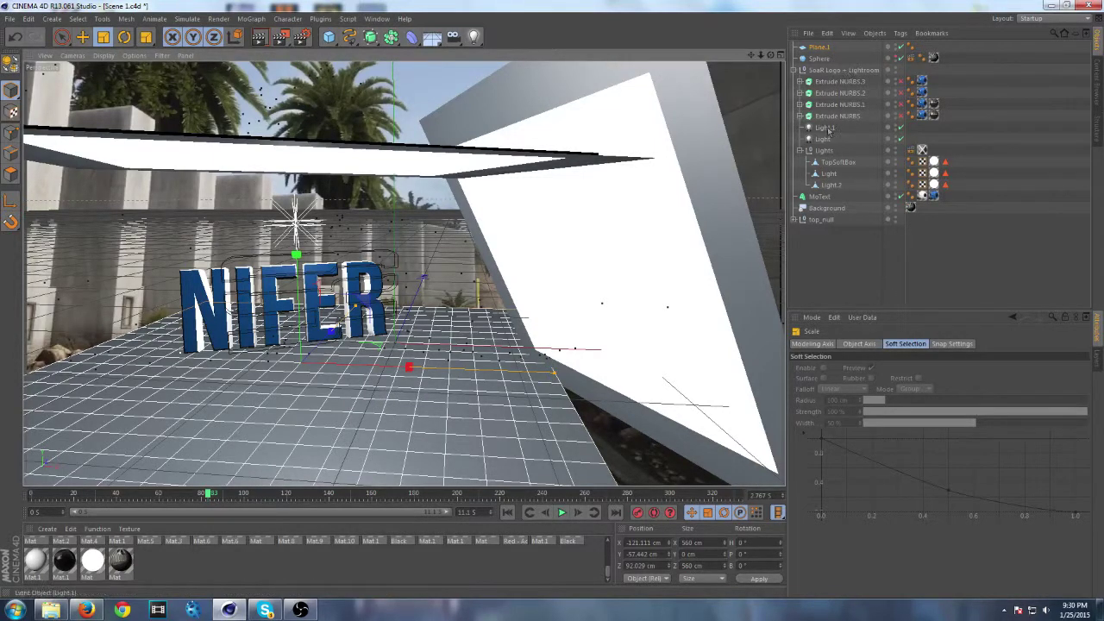
Step: Delete the SoaR Logo + Lightroom group with all its lights and extruded objects
{"action": "left_click", "coordinate": [817, 72]}
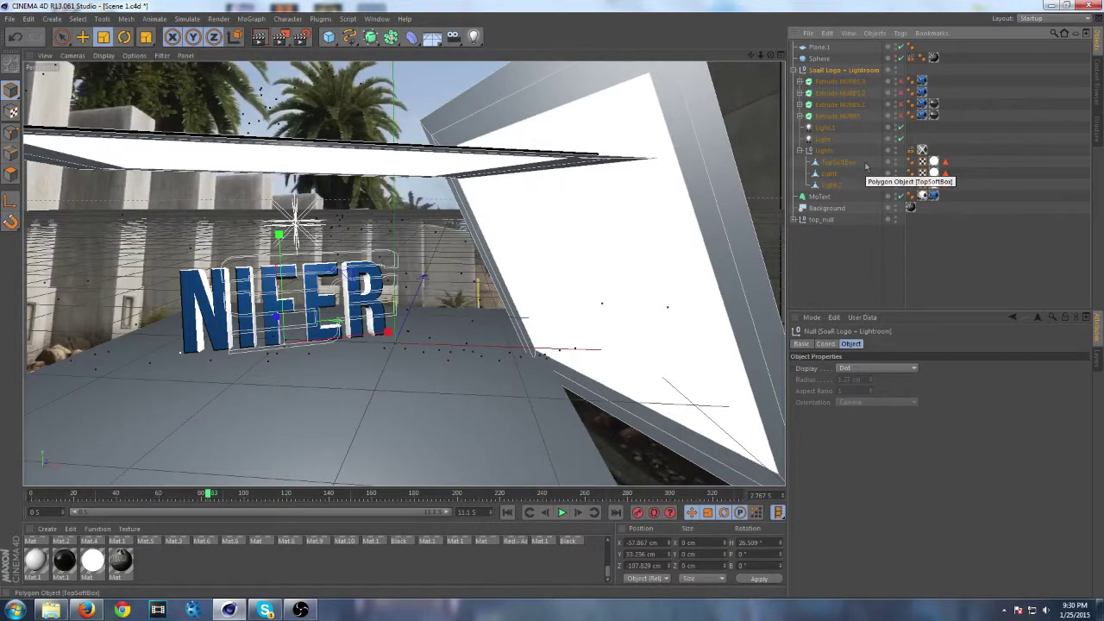
{"action": "key", "text": "Delete"}
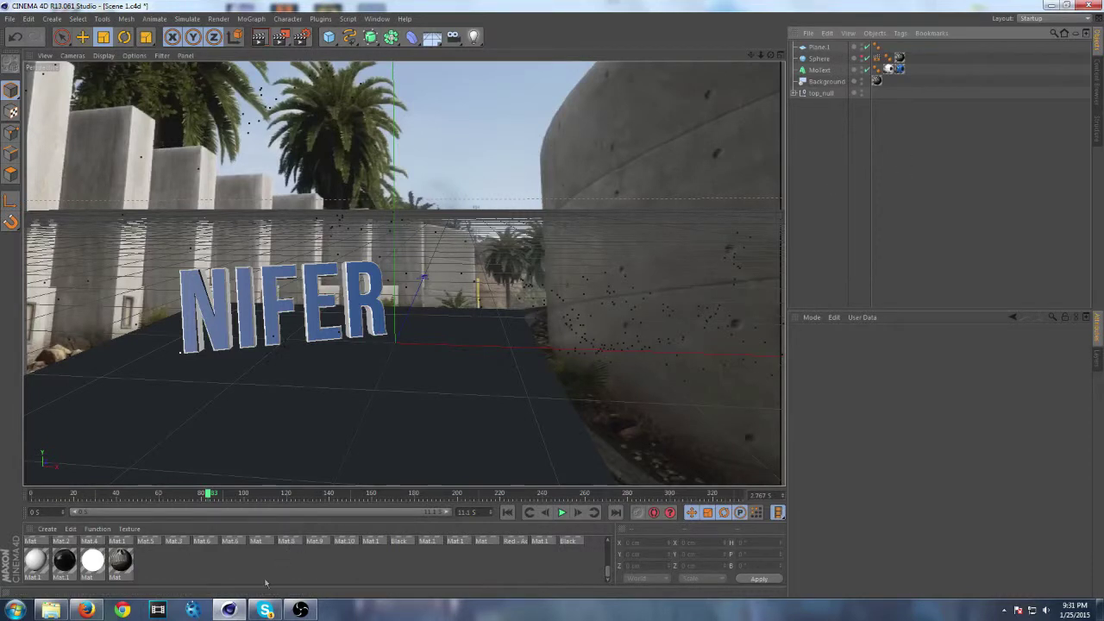
Step: Apply the road background material Mat to the plane and set its texture projection to Frontal
{"action": "left_click_drag", "start_coordinate": [117, 568], "coordinate": [825, 46]}
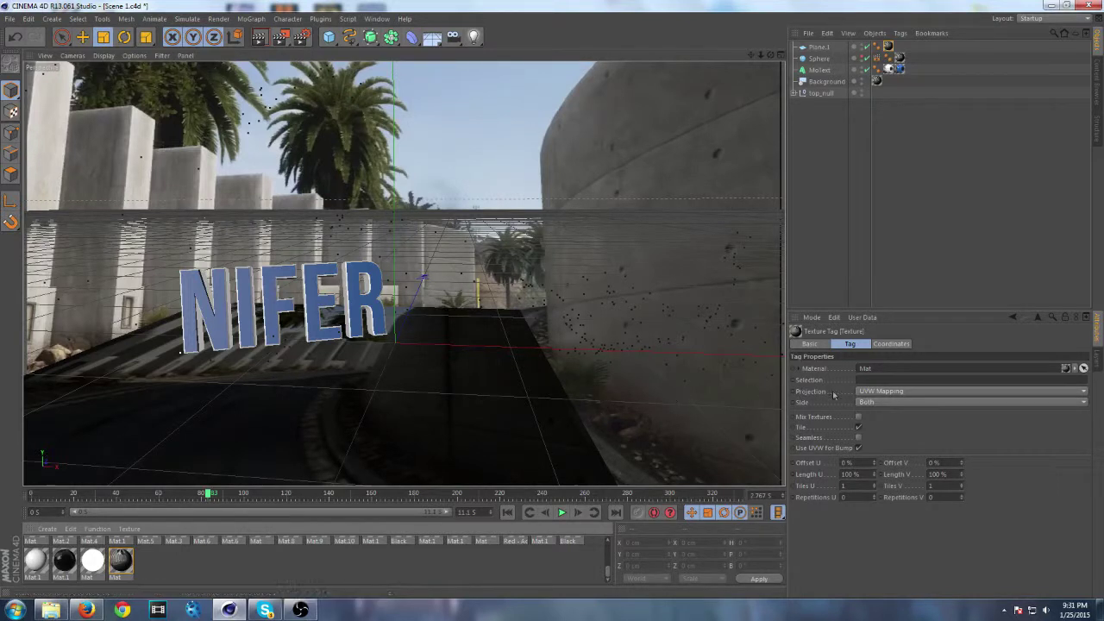
{"action": "left_click", "coordinate": [881, 392]}
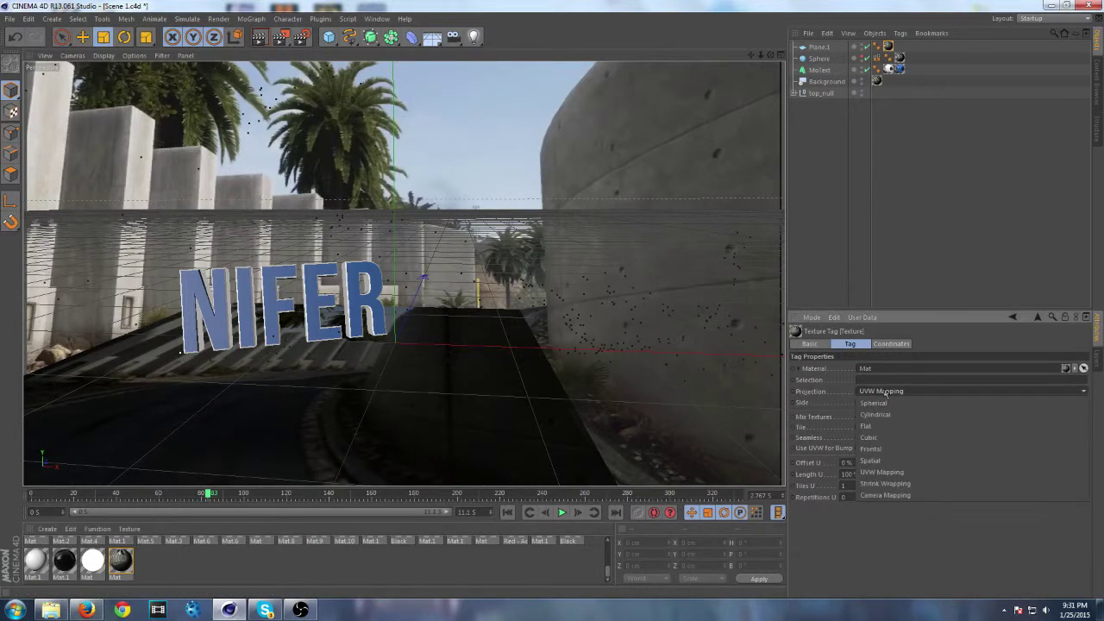
{"action": "left_click", "coordinate": [888, 449]}
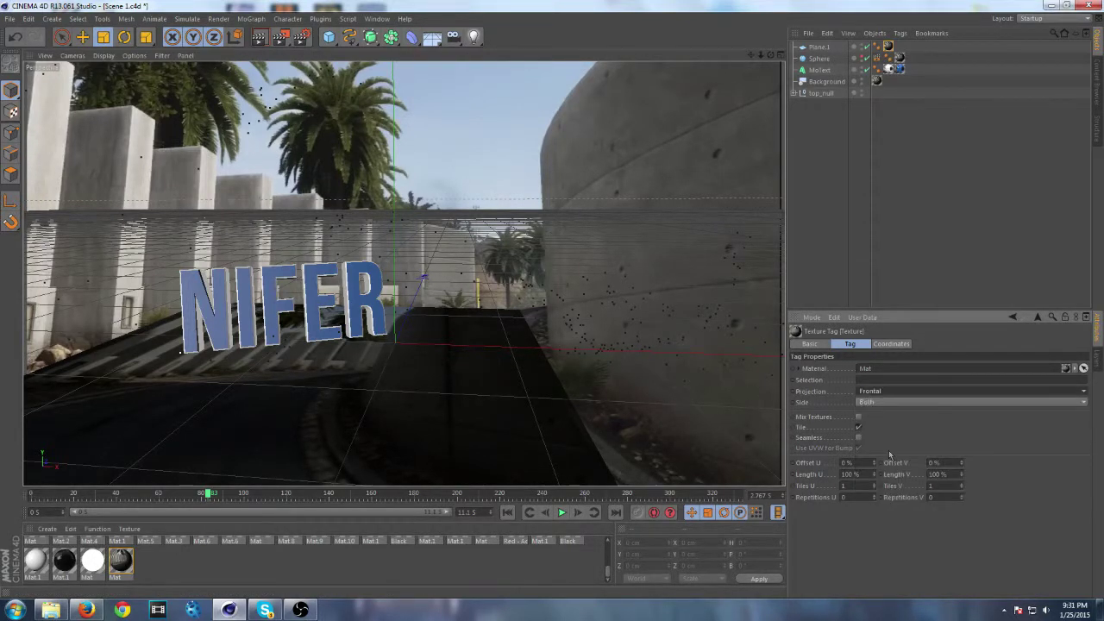
Step: Add a Compositing tag to the plane and enable Compositing Background
{"action": "left_click", "coordinate": [902, 34]}
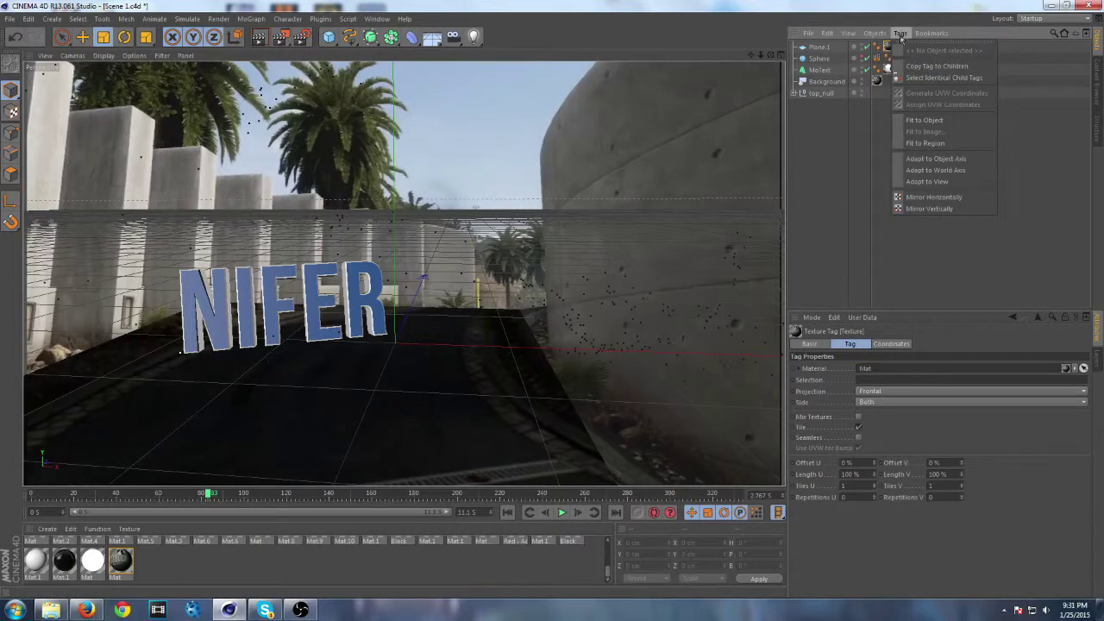
{"action": "left_click", "coordinate": [901, 36]}
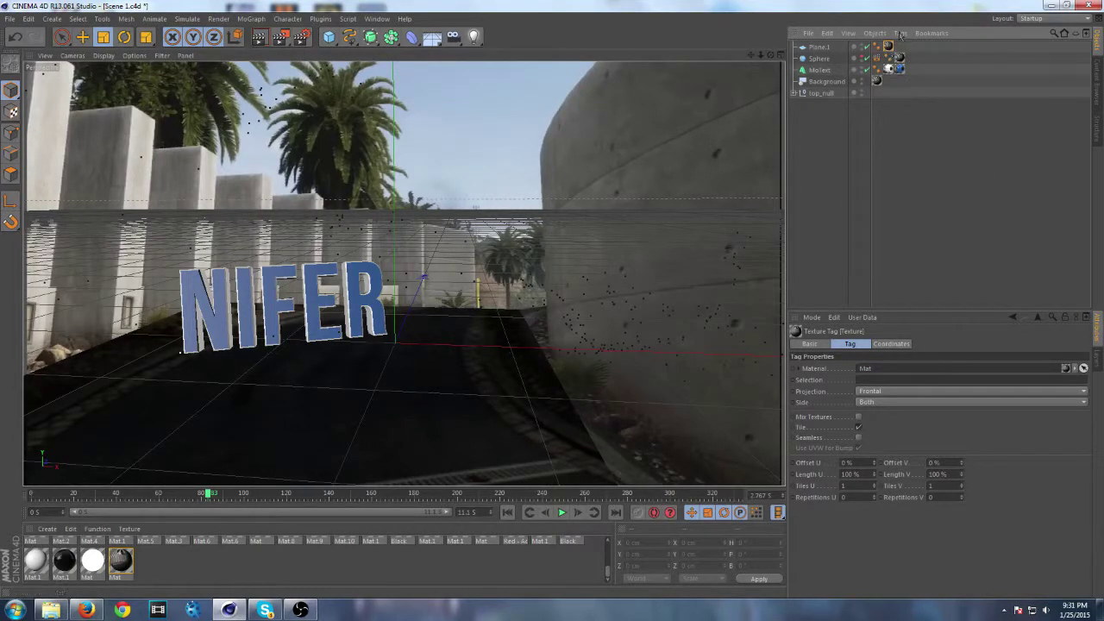
{"action": "left_click", "coordinate": [900, 35]}
{"action": "left_click", "coordinate": [900, 35]}
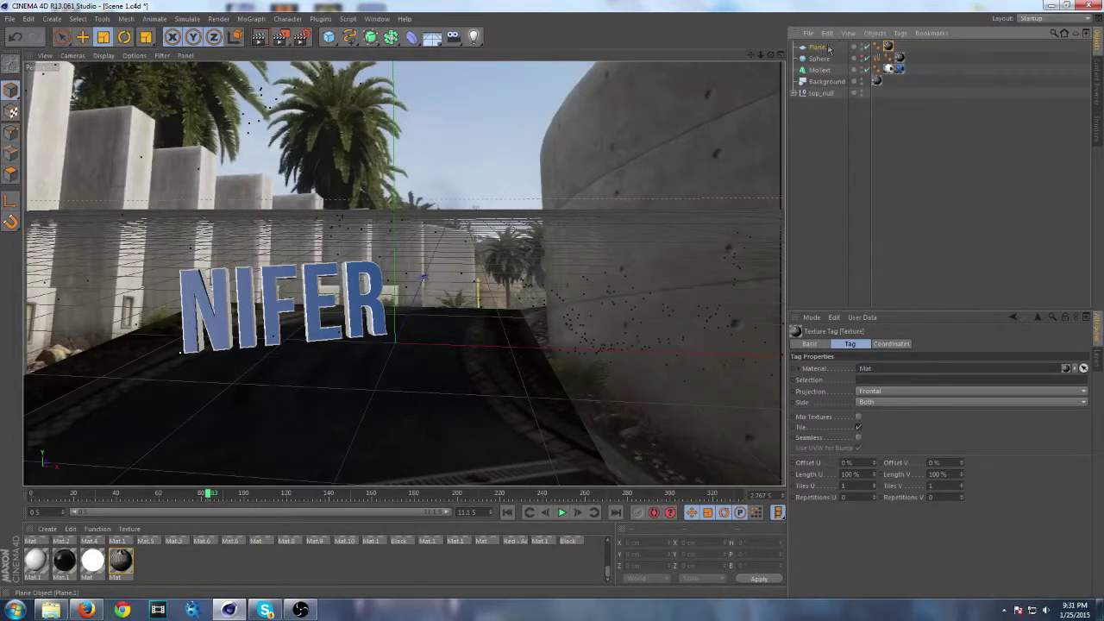
{"action": "left_click", "coordinate": [900, 33]}
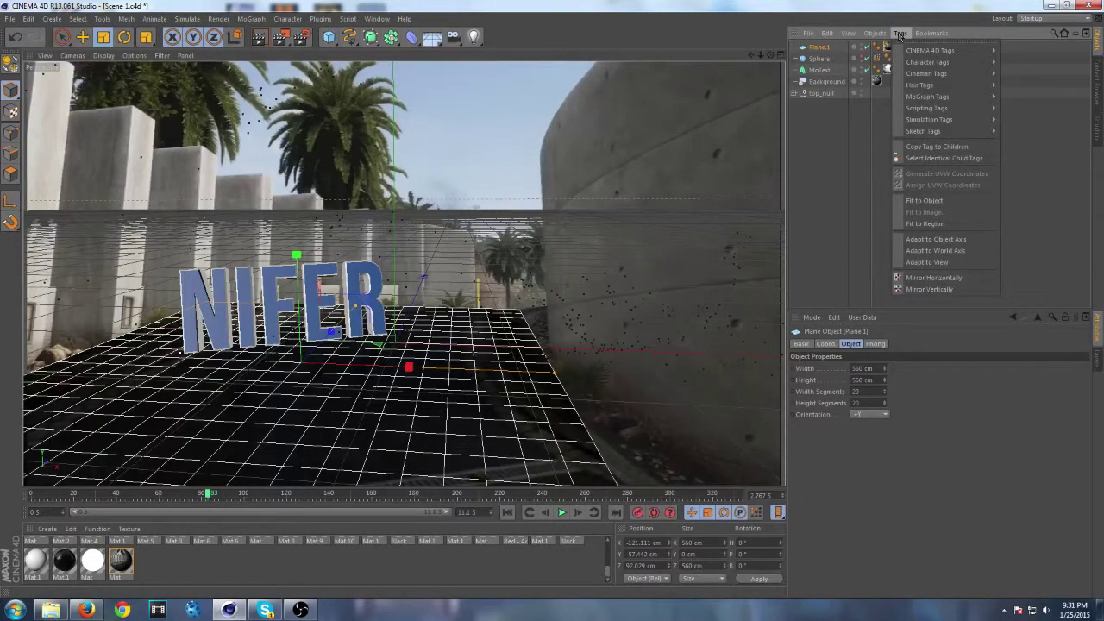
{"action": "mouse_move", "coordinate": [940, 50]}
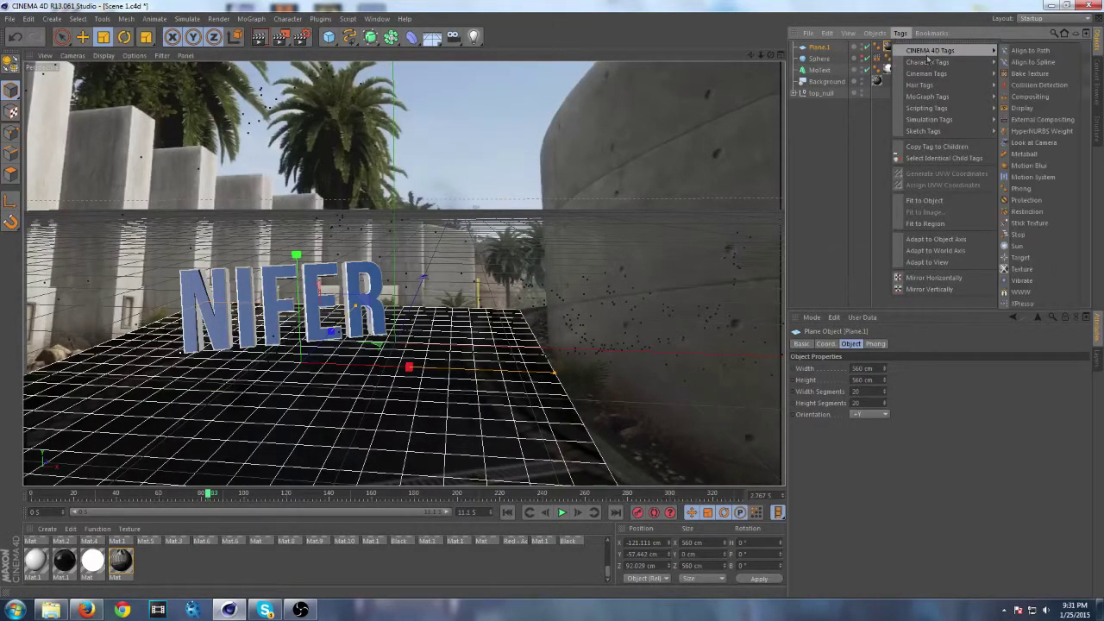
{"action": "left_click", "coordinate": [1041, 98]}
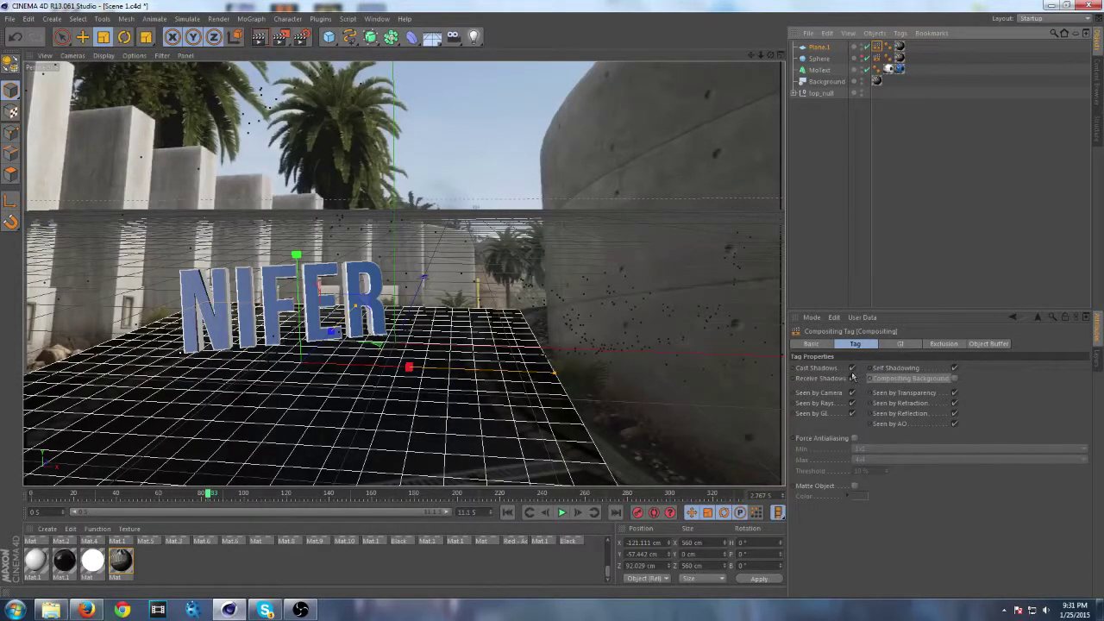
{"action": "left_click", "coordinate": [955, 379]}
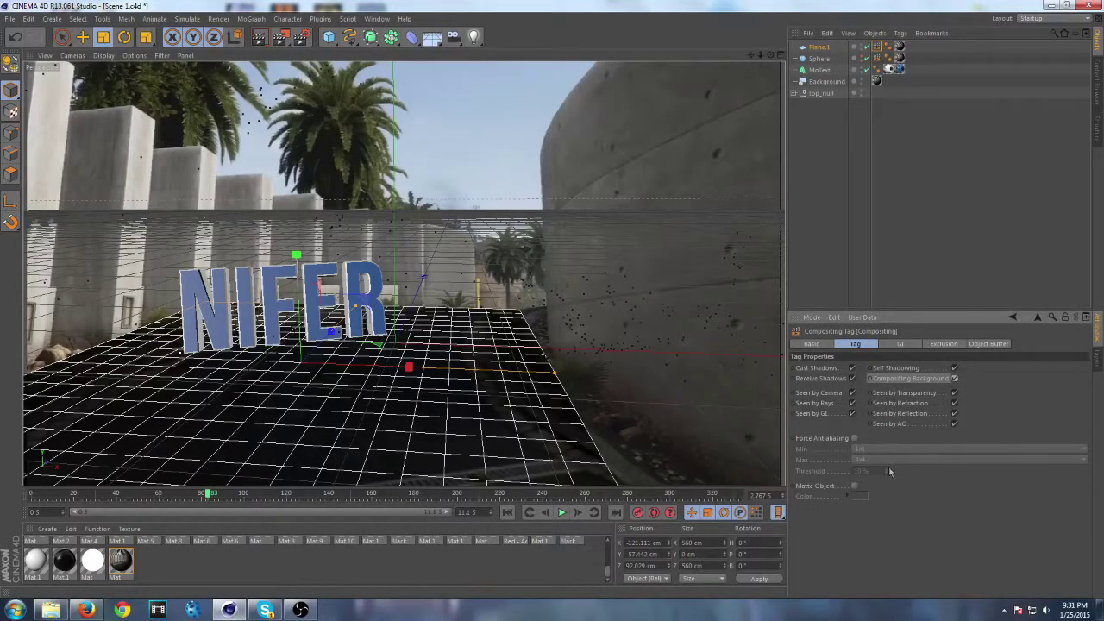
Step: Render the view with the plane's Compositing Background on and off to compare the ground, leaving the option enabled
{"action": "left_click", "coordinate": [262, 43]}
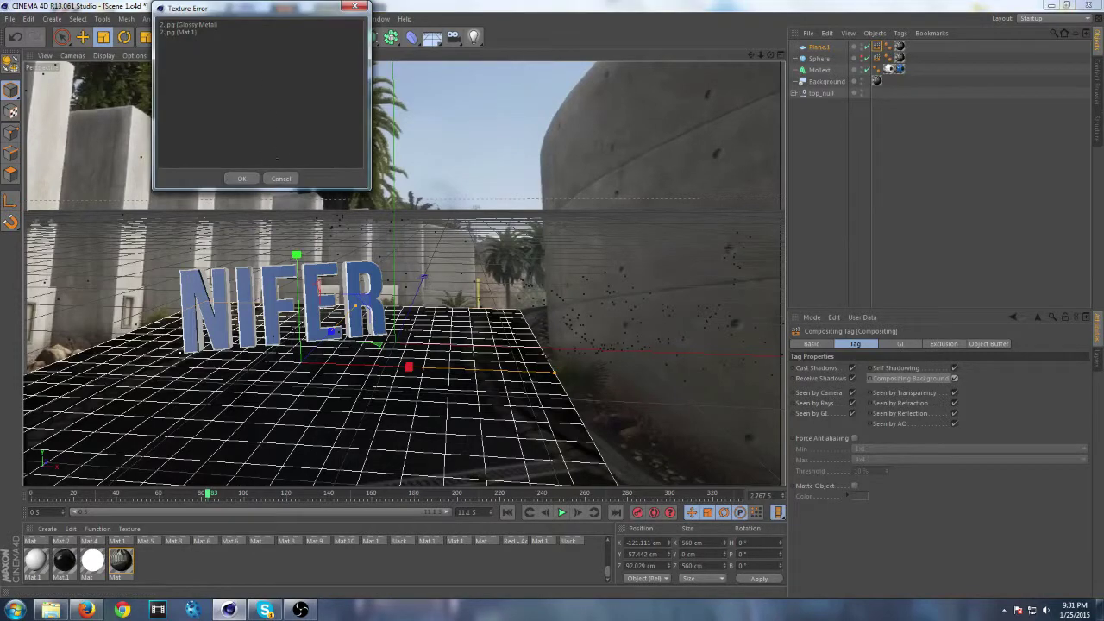
{"action": "left_click", "coordinate": [250, 178]}
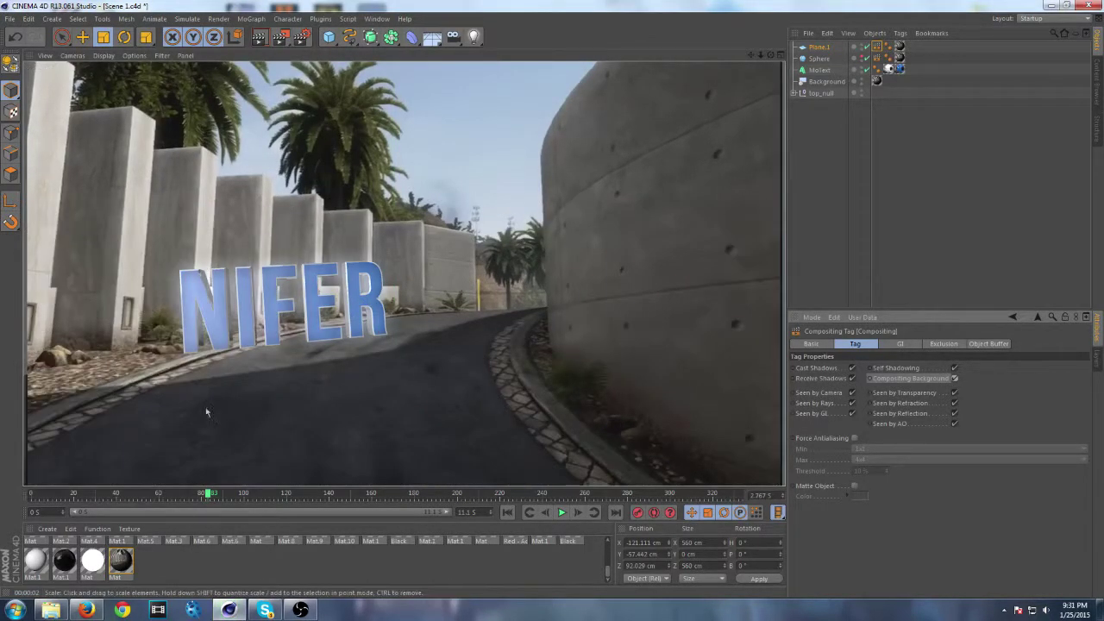
{"action": "left_click", "coordinate": [954, 378]}
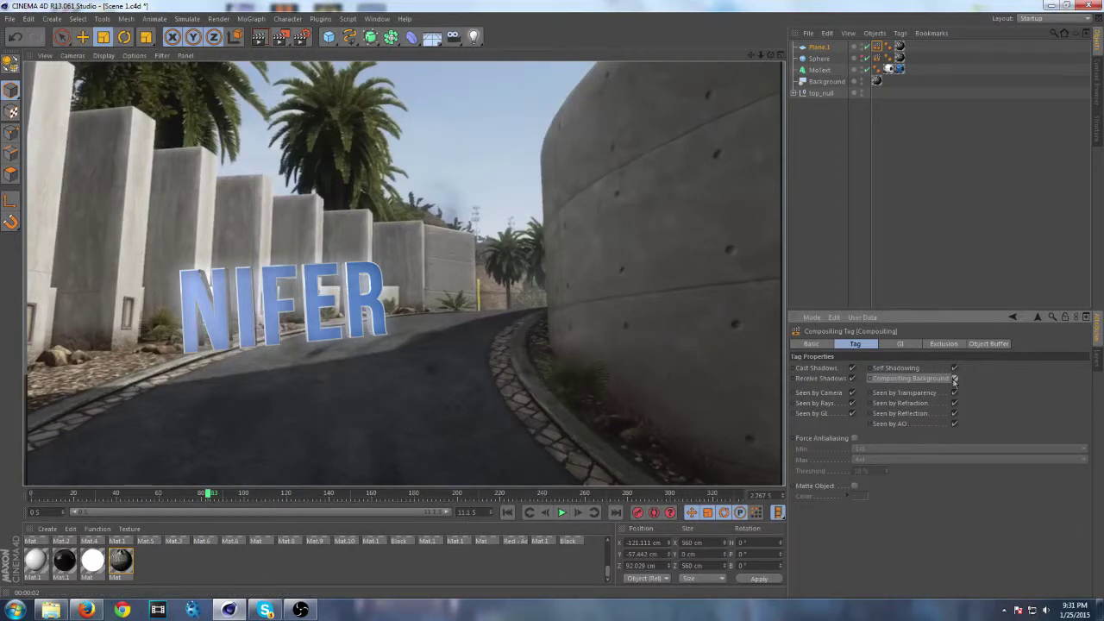
{"action": "left_click", "coordinate": [259, 37]}
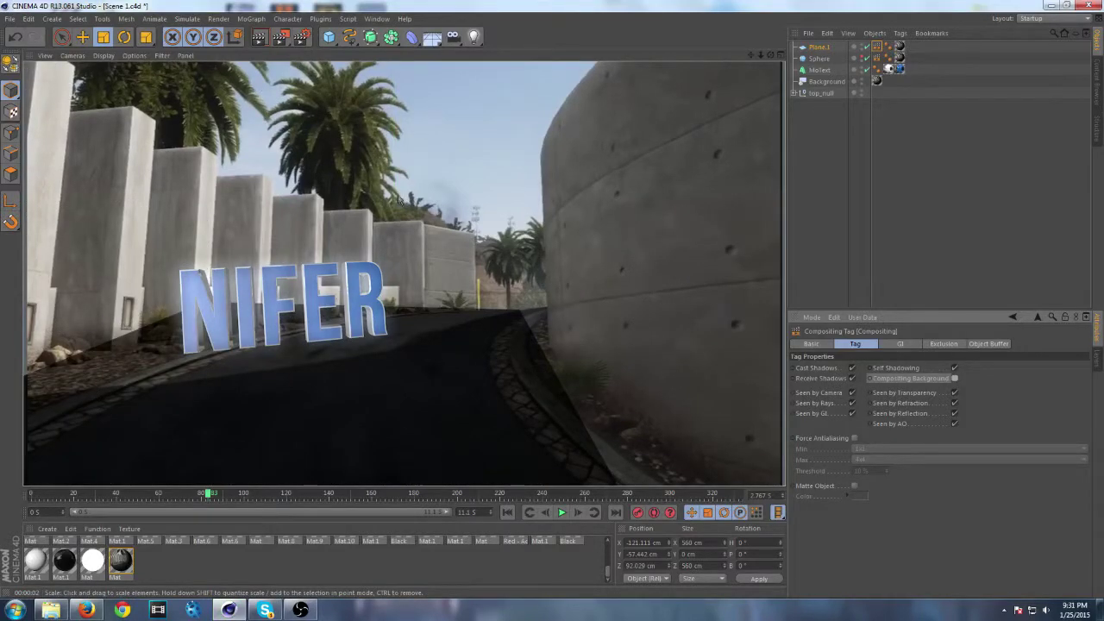
{"action": "left_click", "coordinate": [953, 377]}
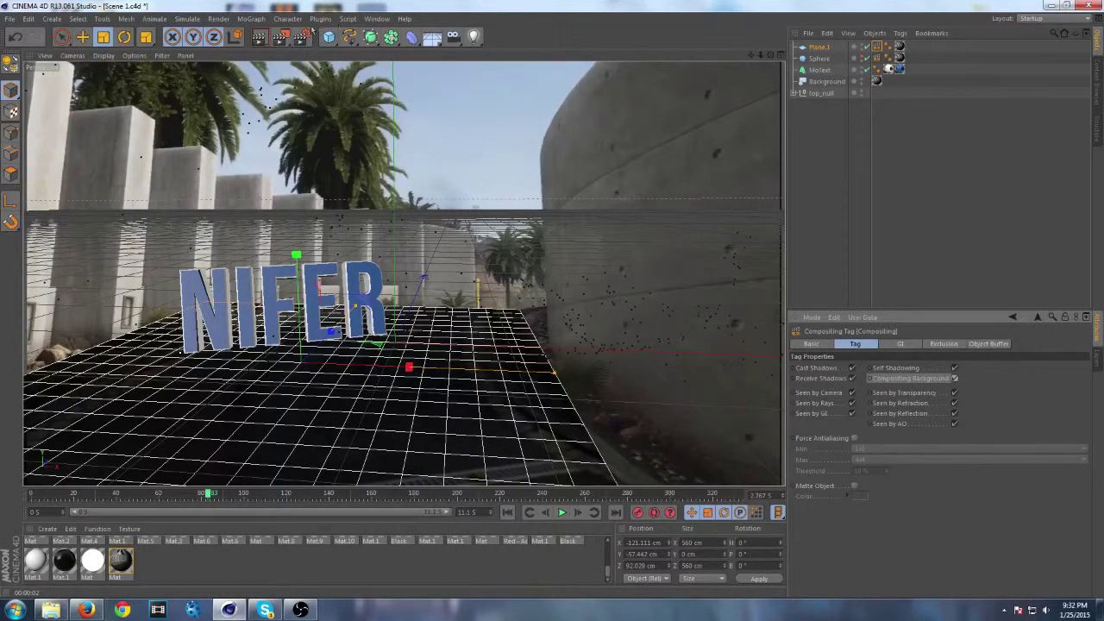
{"action": "left_click", "coordinate": [260, 36]}
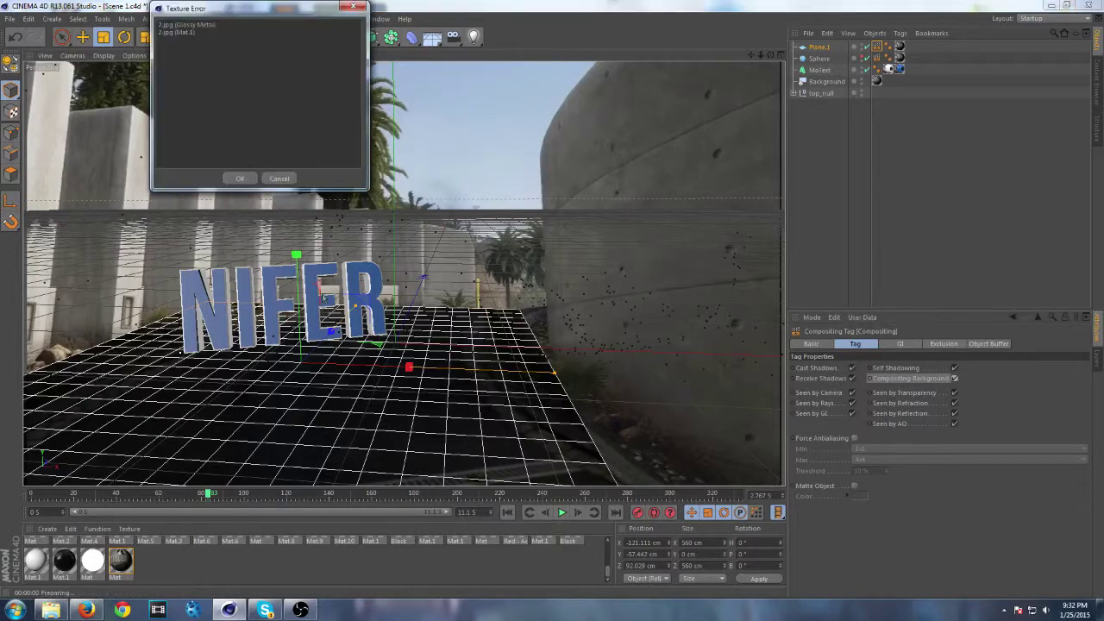
{"action": "left_click", "coordinate": [240, 178]}
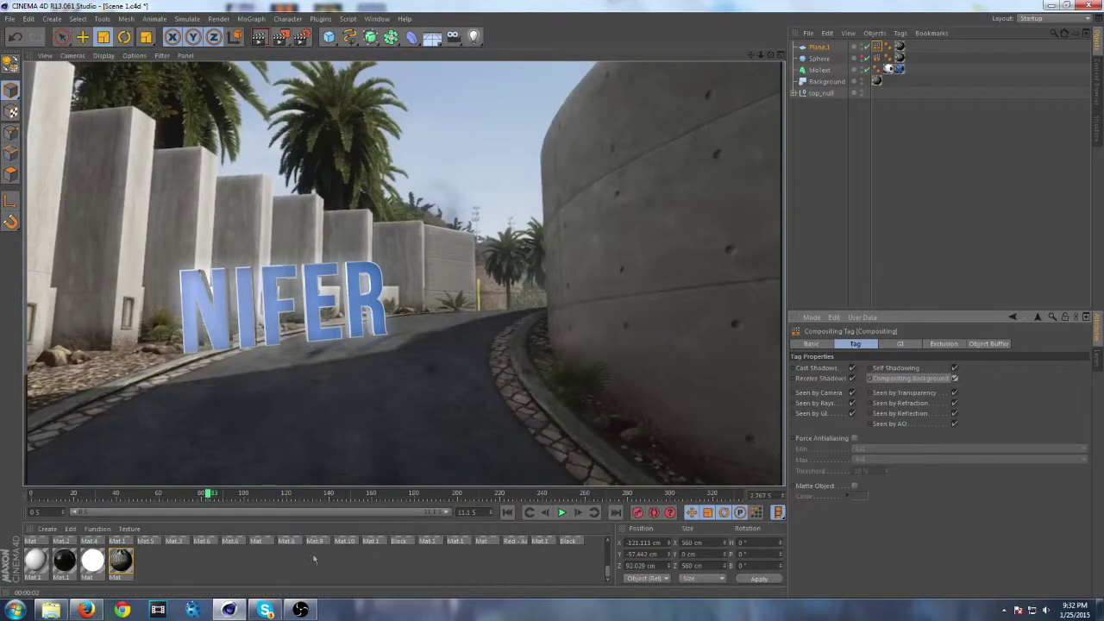
{"action": "left_click", "coordinate": [251, 574]}
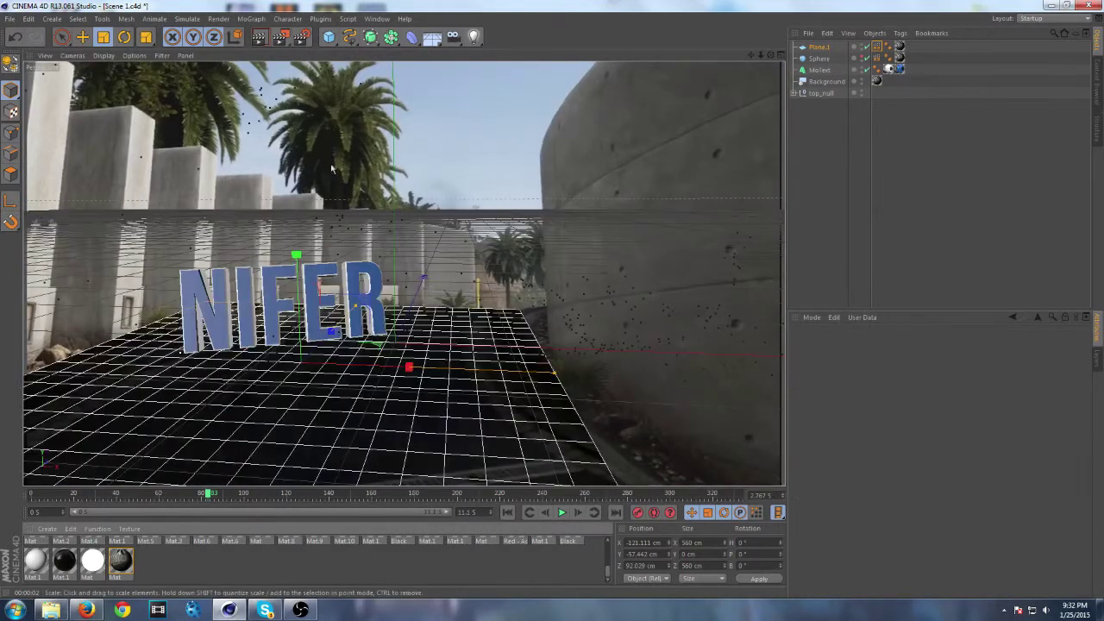
Step: Add a standard light and move it above and in front of the 3D text, to about X -40, Y 192, Z -157 cm
{"action": "left_click", "coordinate": [477, 38]}
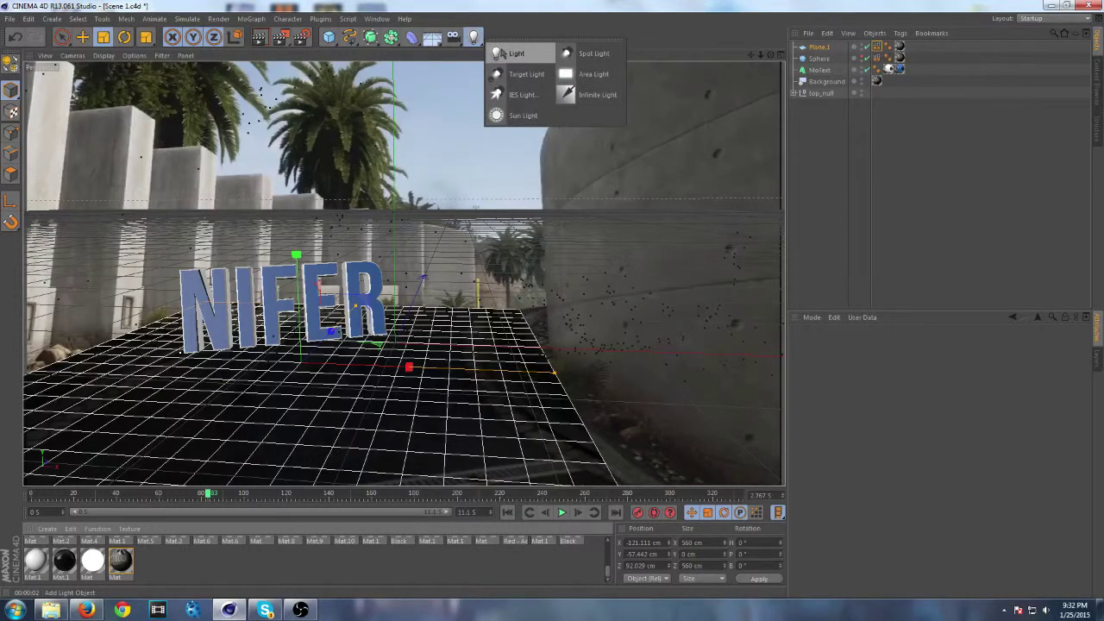
{"action": "left_click", "coordinate": [508, 53]}
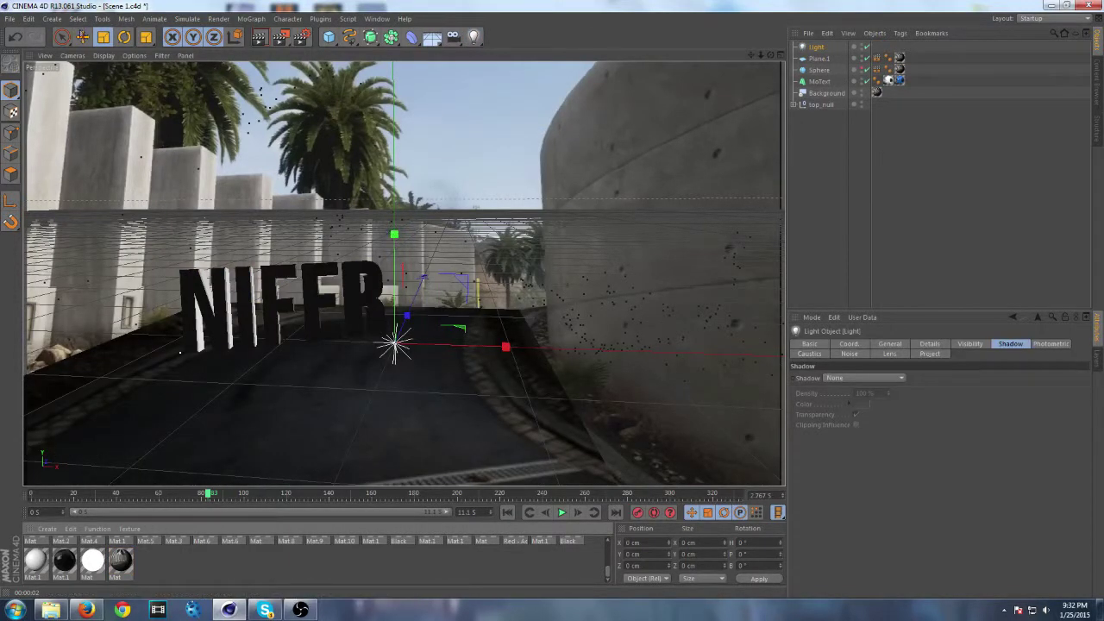
{"action": "key", "text": "e"}
{"action": "left_click_drag", "start_coordinate": [393, 234], "coordinate": [226, 86]}
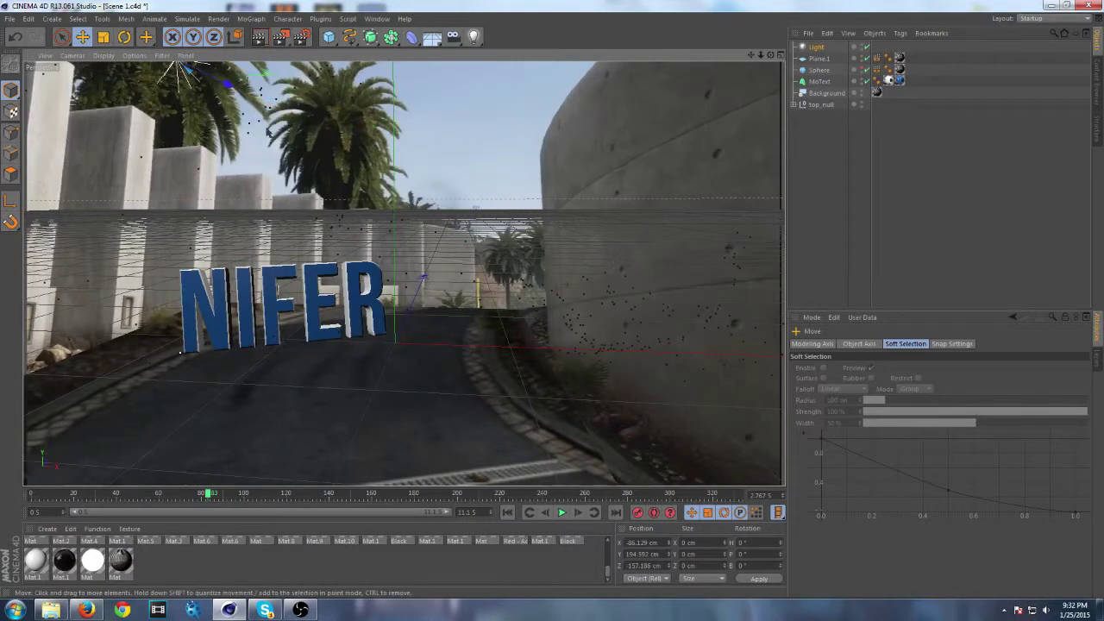
{"action": "scroll", "coordinate": [286, 173], "scroll_direction": "down", "scroll_amount": 2}
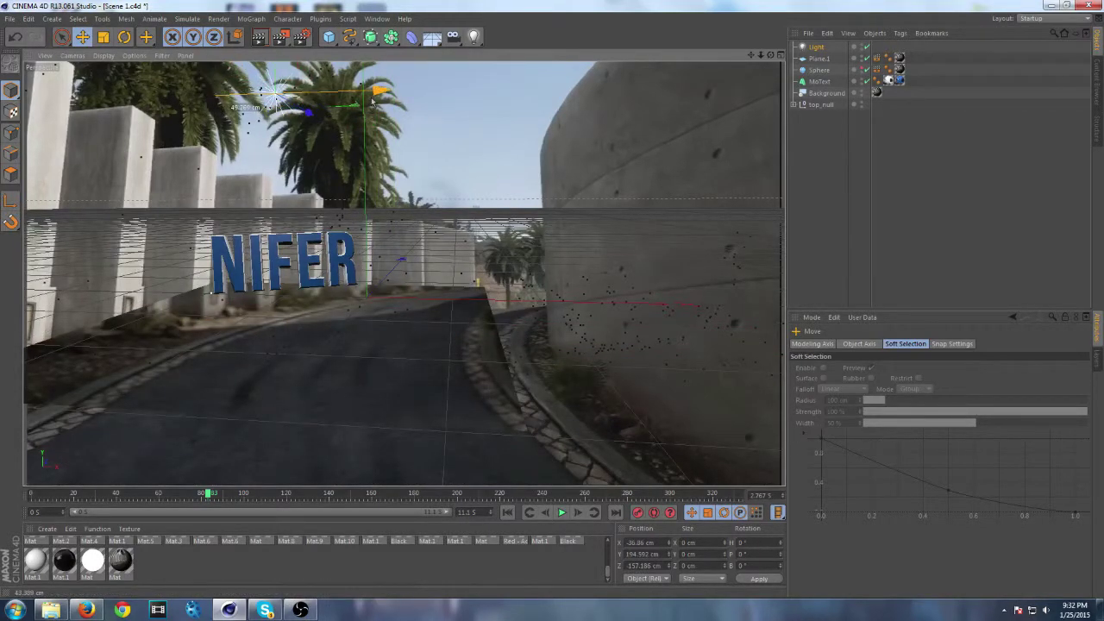
{"action": "left_click_drag", "start_coordinate": [372, 102], "coordinate": [368, 101]}
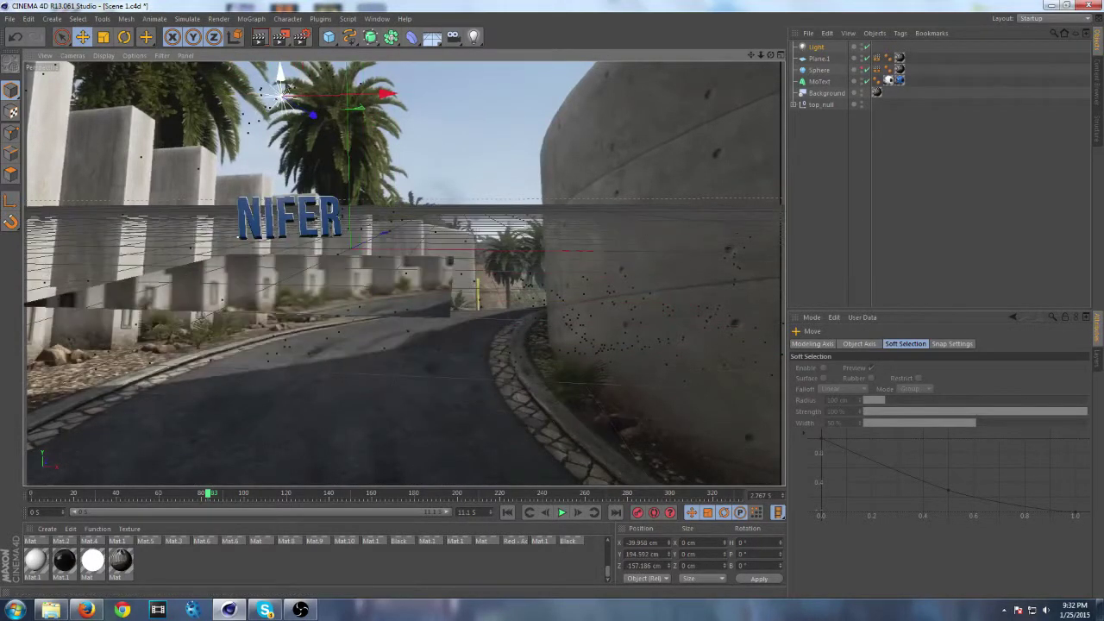
{"action": "left_click_drag", "start_coordinate": [282, 76], "coordinate": [281, 80]}
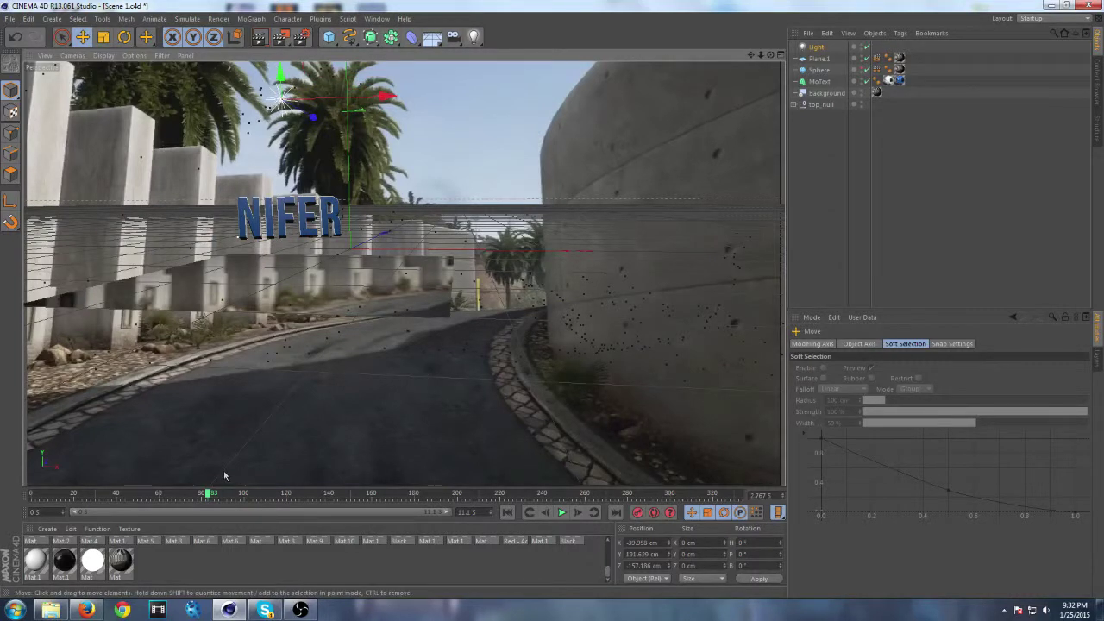
{"action": "left_click", "coordinate": [208, 497]}
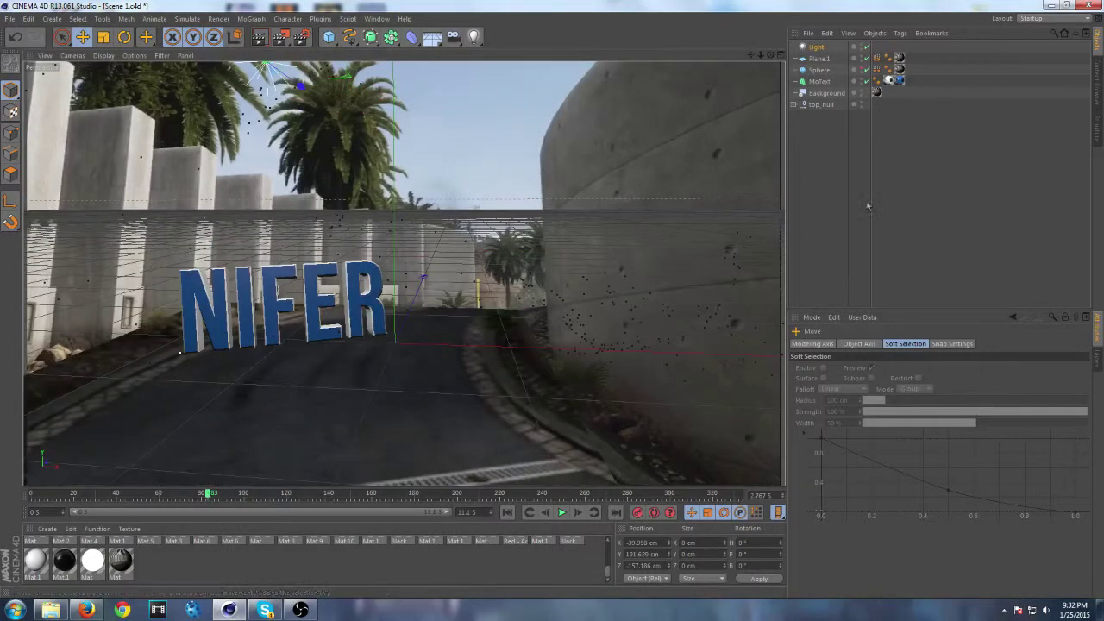
Step: Set the light's shadow type to Shadow Maps (Soft) with 80 % density and render the view
{"action": "left_click", "coordinate": [816, 48]}
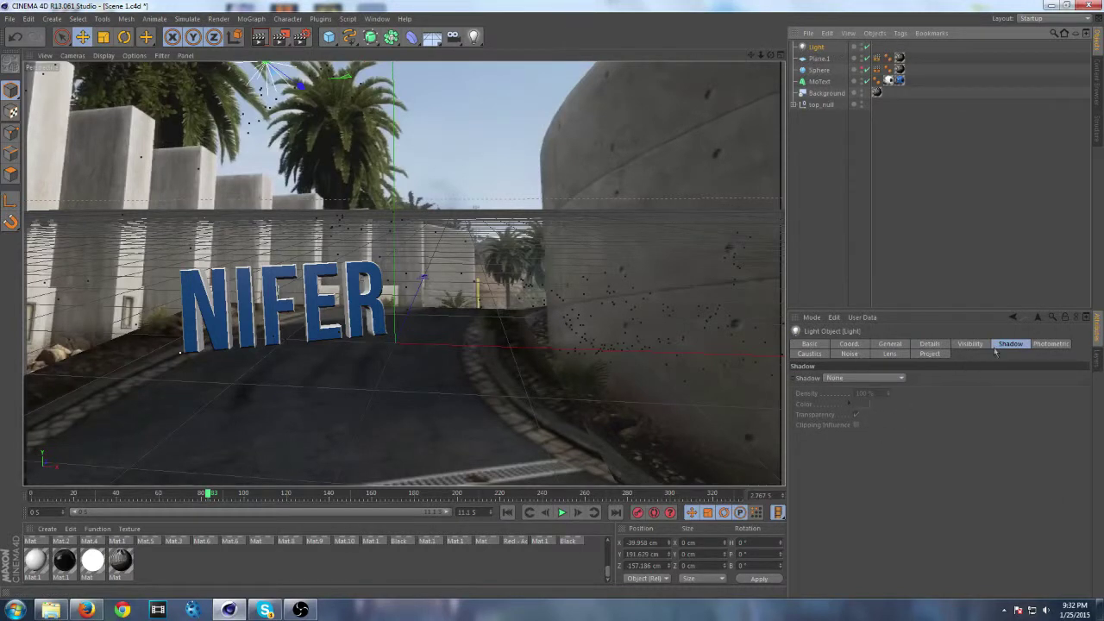
{"action": "left_click", "coordinate": [843, 379]}
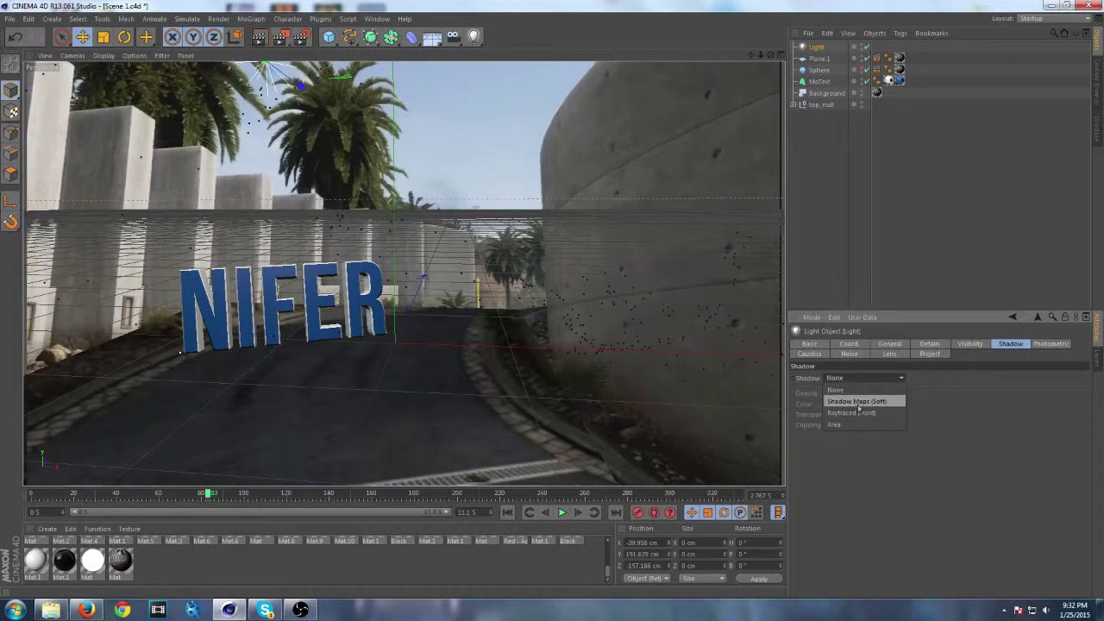
{"action": "left_click", "coordinate": [858, 402]}
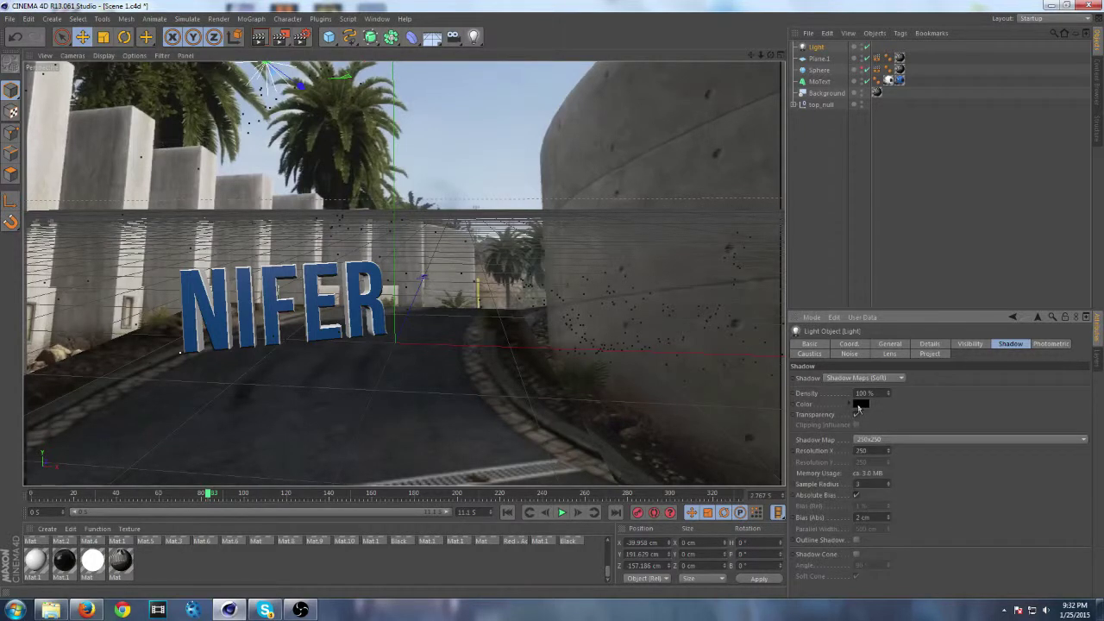
{"action": "left_click_drag", "start_coordinate": [889, 396], "coordinate": [889, 400]}
{"action": "left_click", "coordinate": [258, 36]}
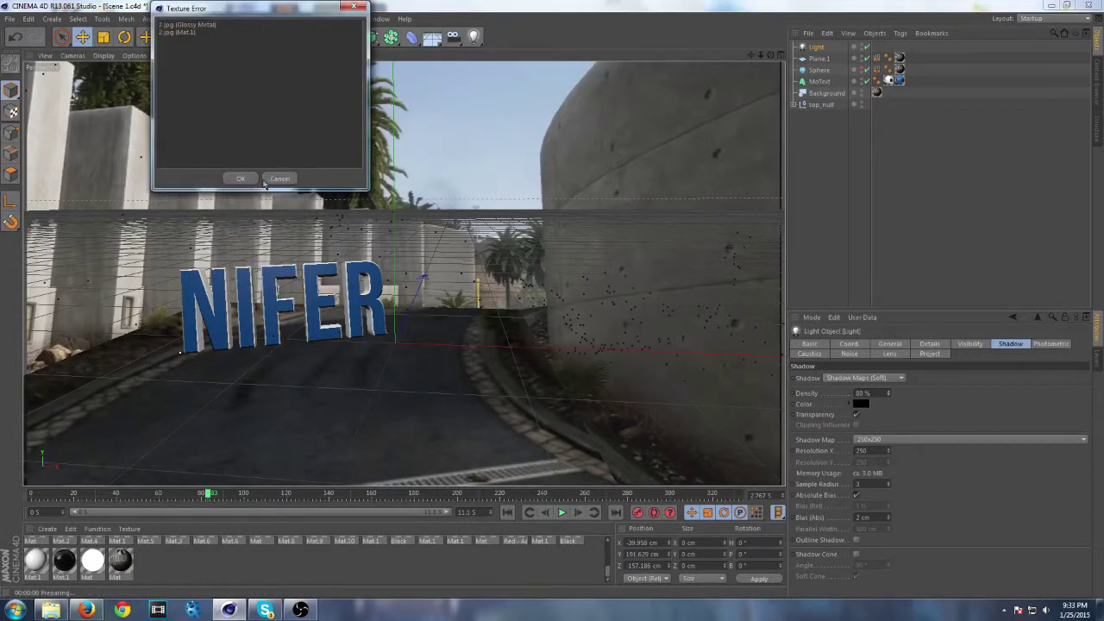
{"action": "left_click", "coordinate": [247, 180]}
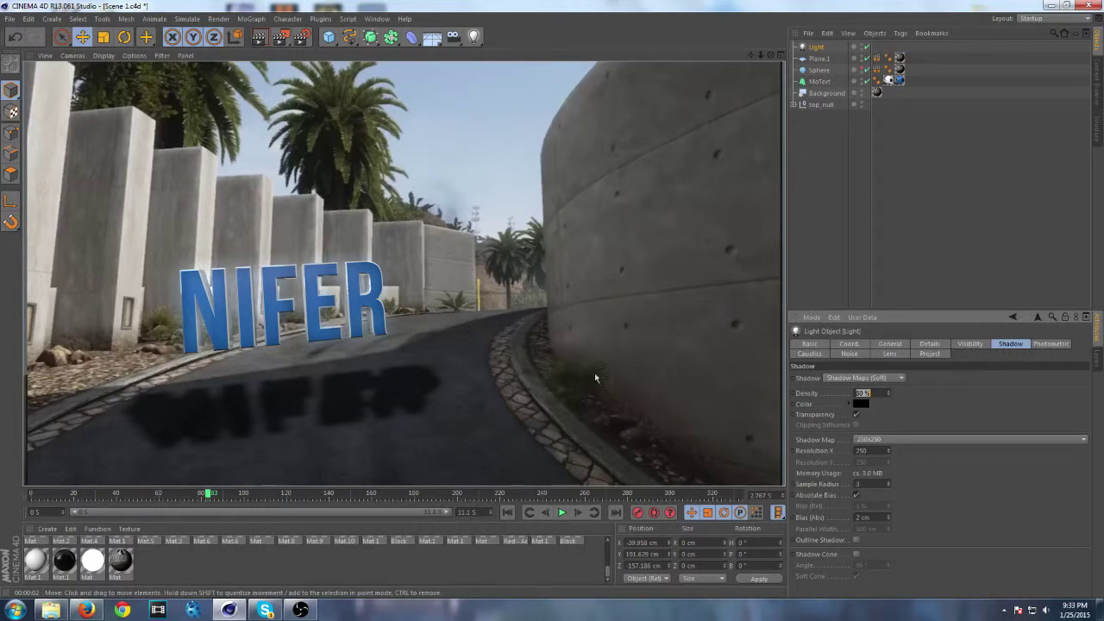
Step: Reduce the light's shadow density to 57 % and render the view to check the shadow
{"action": "left_click_drag", "start_coordinate": [889, 397], "coordinate": [889, 401]}
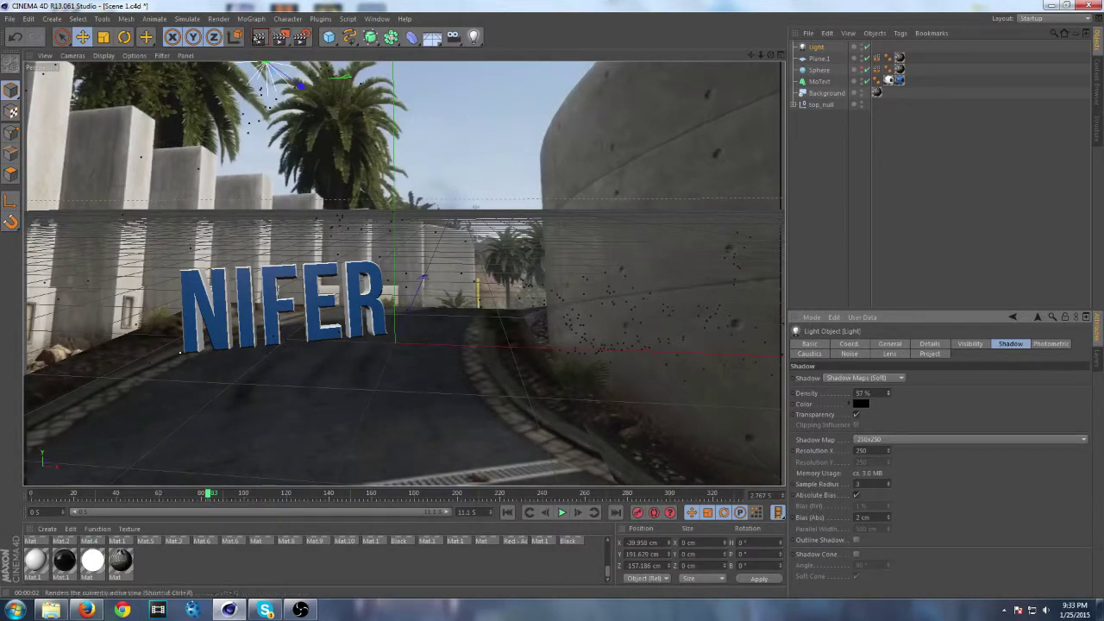
{"action": "left_click", "coordinate": [258, 36]}
{"action": "left_click", "coordinate": [233, 178]}
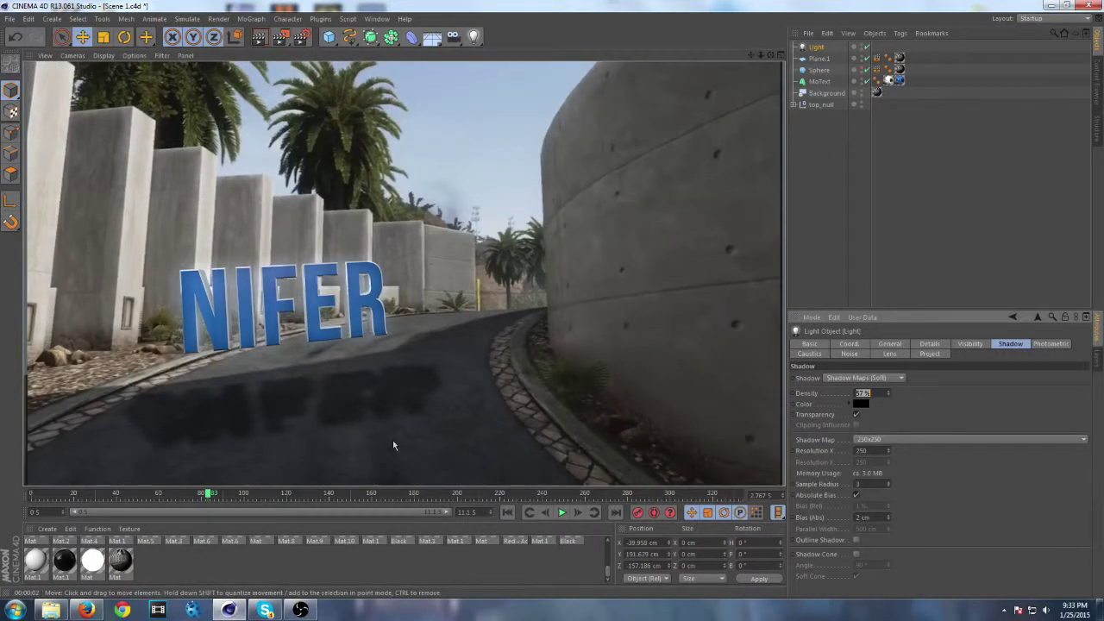
{"action": "key", "text": "ctrl+r"}
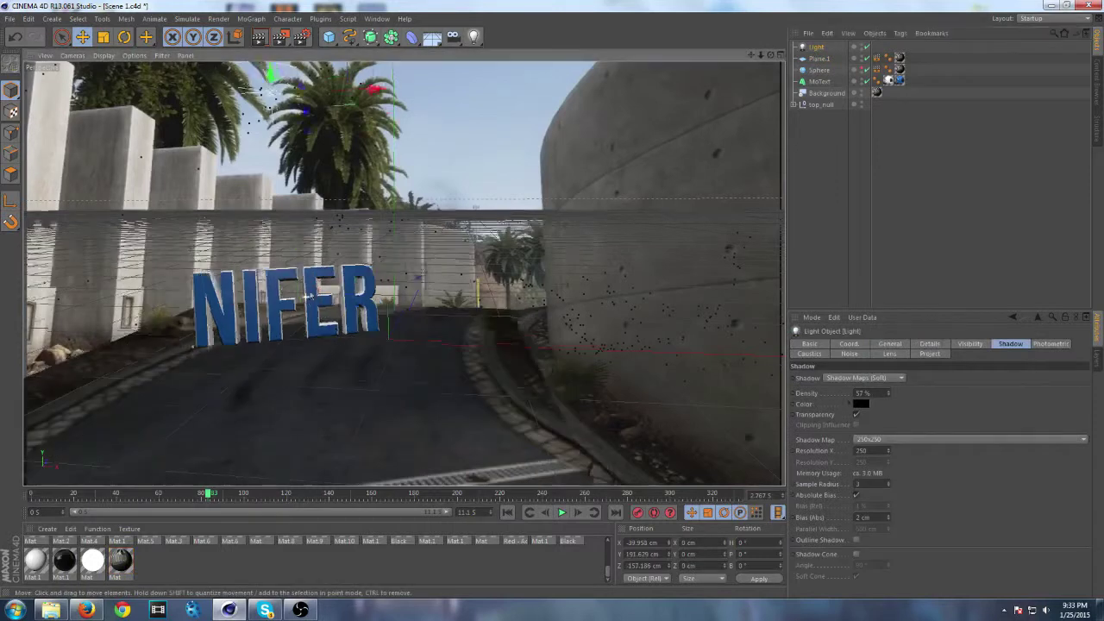
Step: Lower the light toward the 3D text, to about Y 151 cm
{"action": "left_click", "coordinate": [285, 109]}
{"action": "left_click_drag", "start_coordinate": [283, 95], "coordinate": [281, 136]}
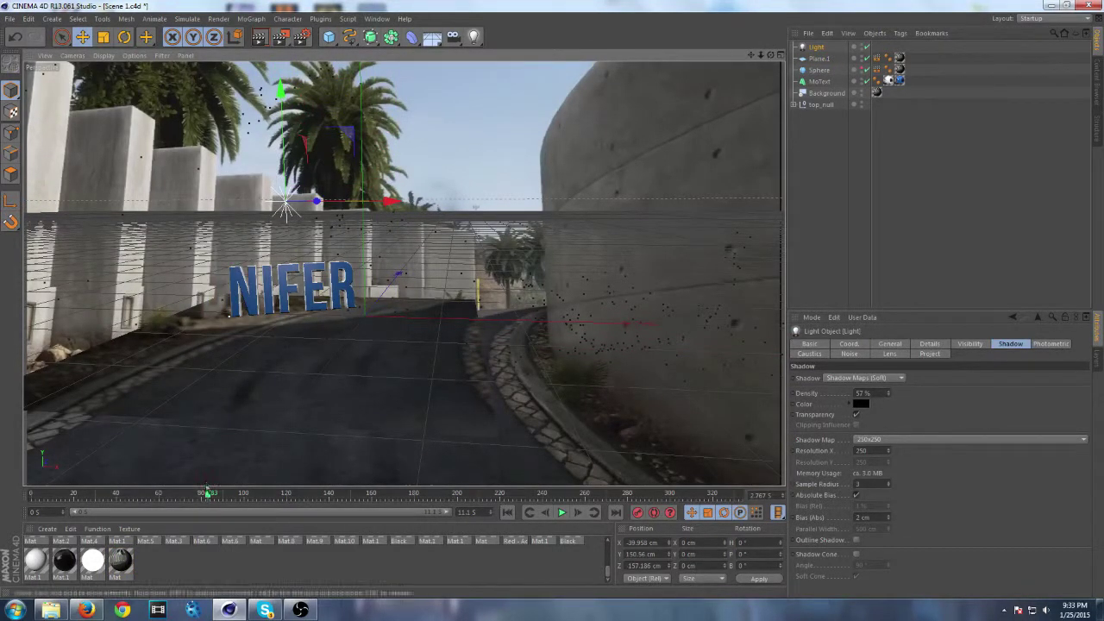
{"action": "left_click", "coordinate": [205, 495]}
{"action": "left_click", "coordinate": [210, 494]}
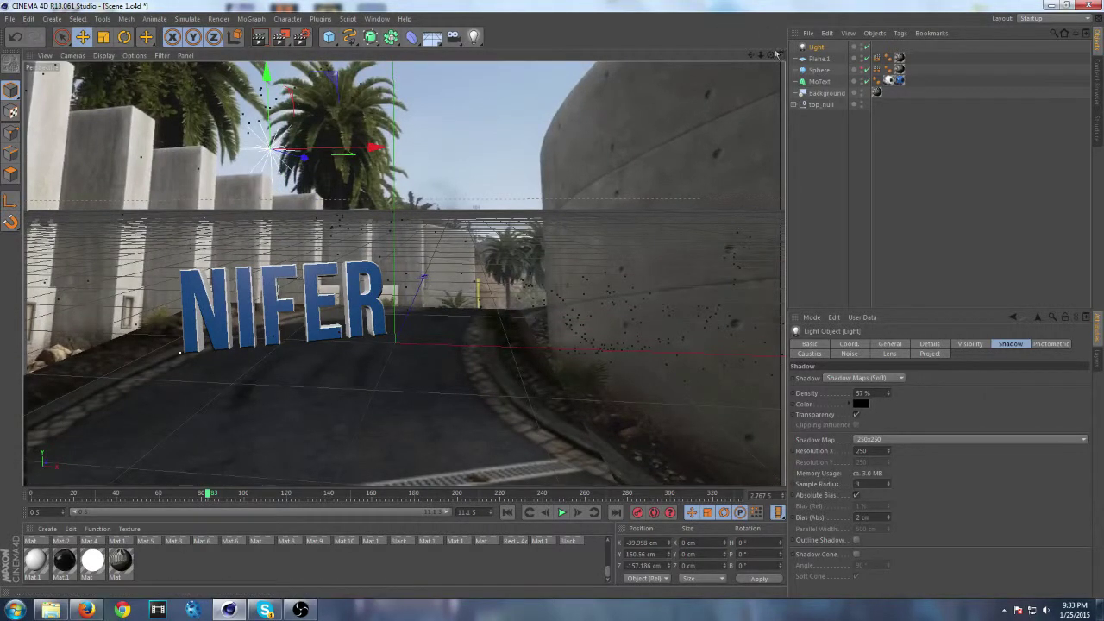
Step: Try moving the light farther in front of the text to about Z -263 cm, and undo the move
{"action": "mouse_move", "coordinate": [771, 55]}
{"action": "left_mouse_down"}
{"action": "mouse_move", "coordinate": [686, 57]}
{"action": "mouse_move", "coordinate": [771, 54]}
{"action": "left_mouse_up"}
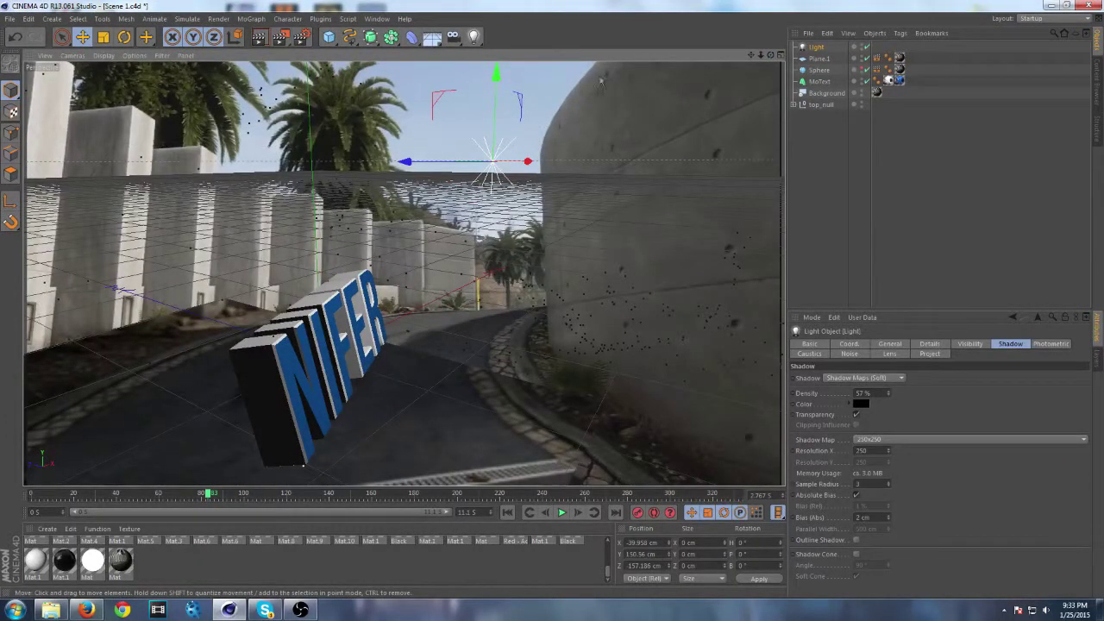
{"action": "left_click_drag", "start_coordinate": [770, 54], "coordinate": [294, 417]}
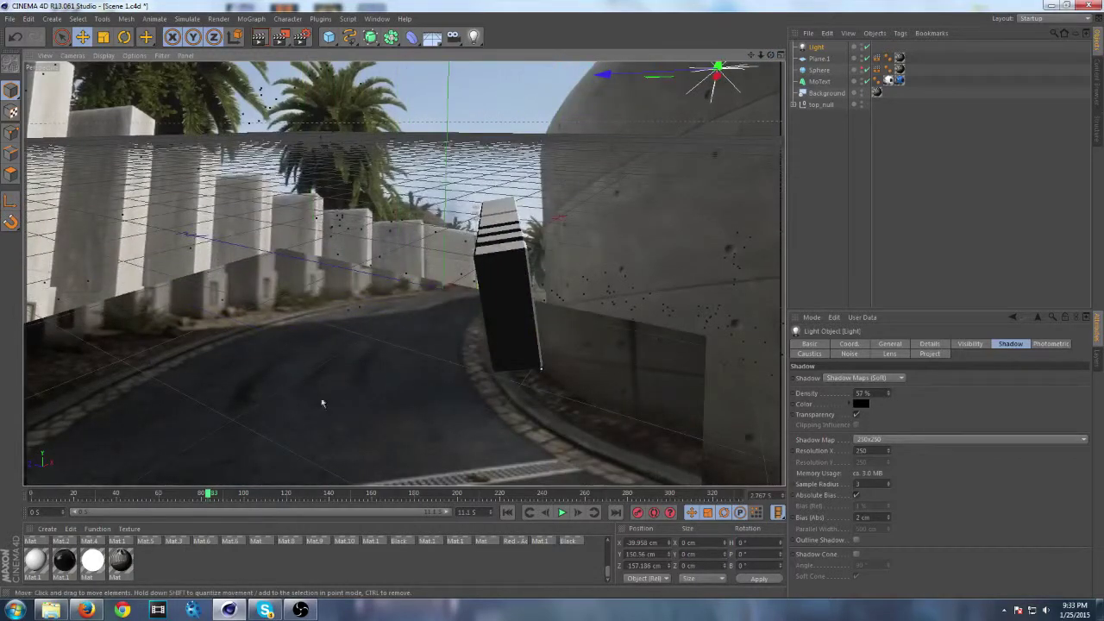
{"action": "left_click_drag", "start_coordinate": [631, 74], "coordinate": [776, 101]}
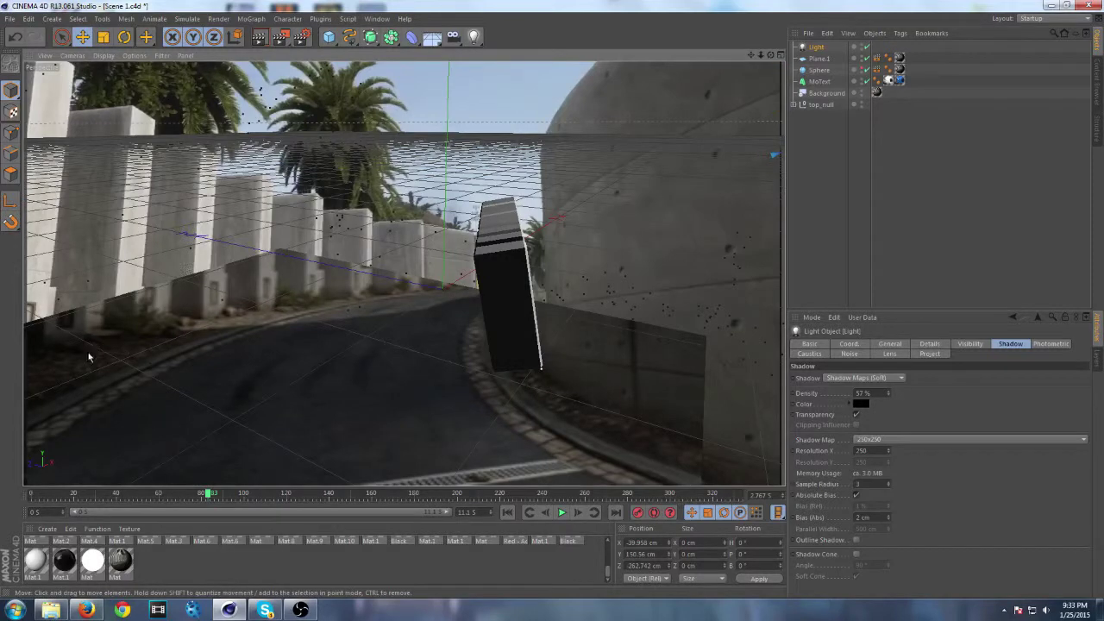
{"action": "key", "text": "ctrl+z"}
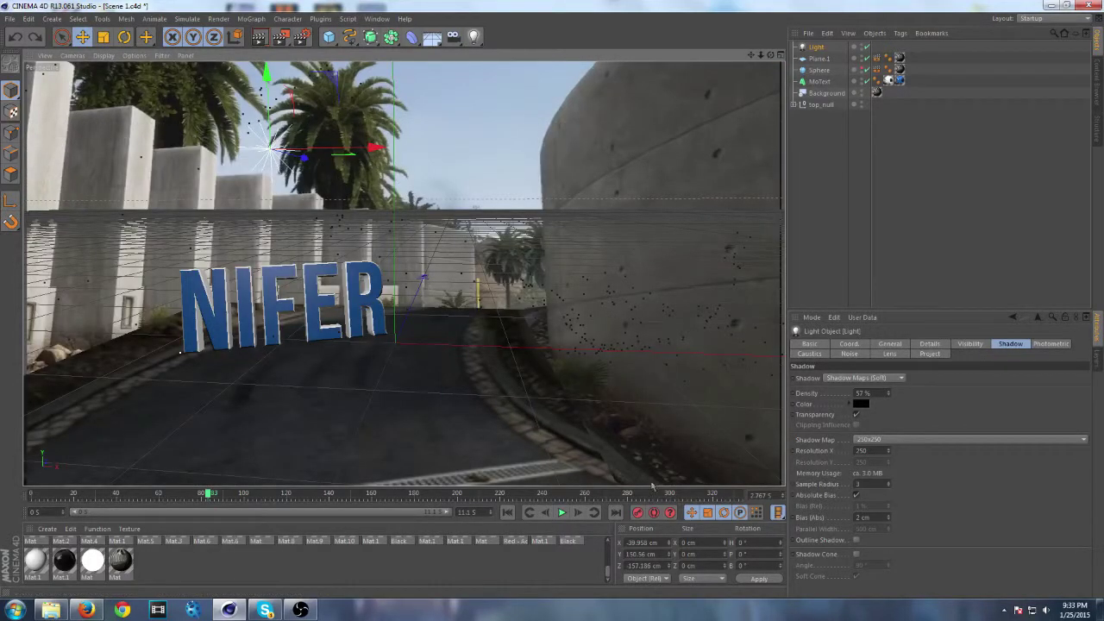
Step: Render the view, lower the light to about Y 114 cm, and render again to compare the shadows
{"action": "left_click", "coordinate": [268, 31]}
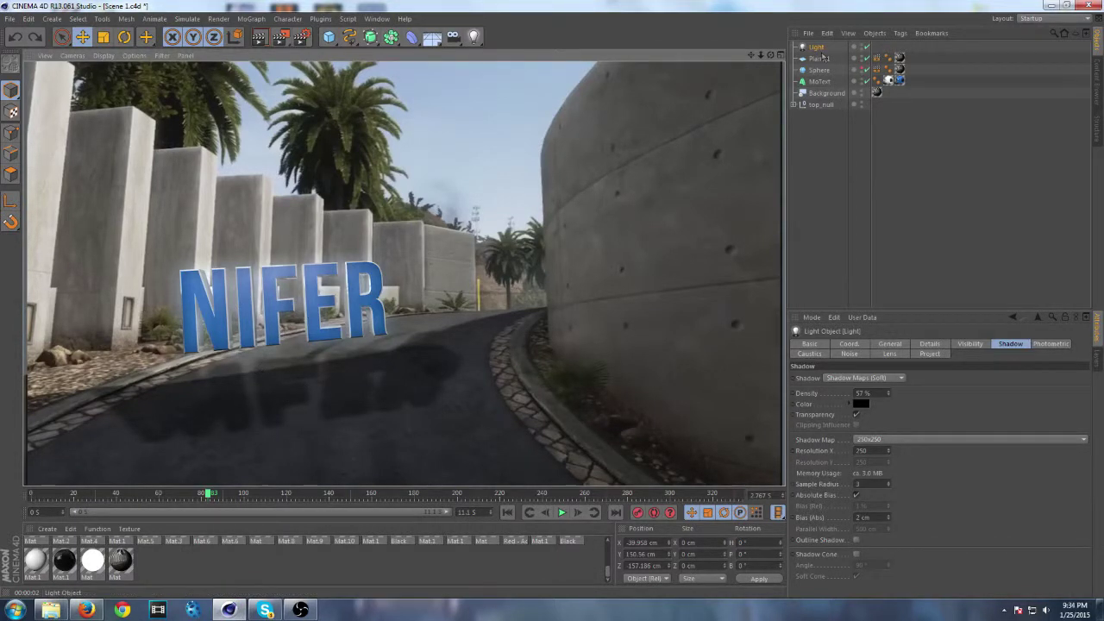
{"action": "left_click", "coordinate": [815, 48]}
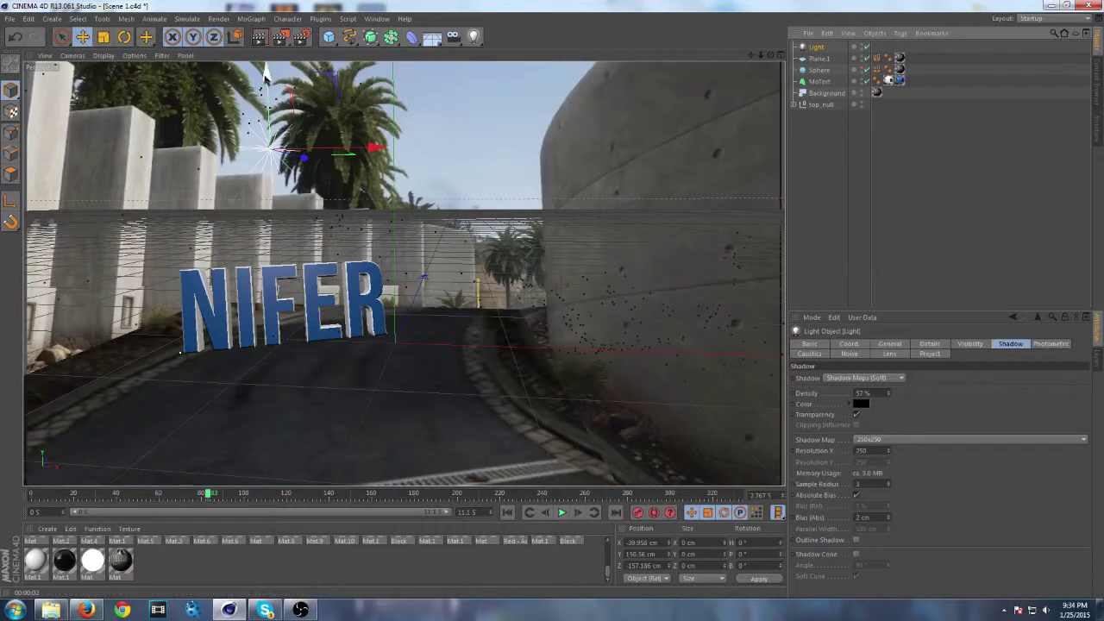
{"action": "left_click_drag", "start_coordinate": [266, 76], "coordinate": [258, 76]}
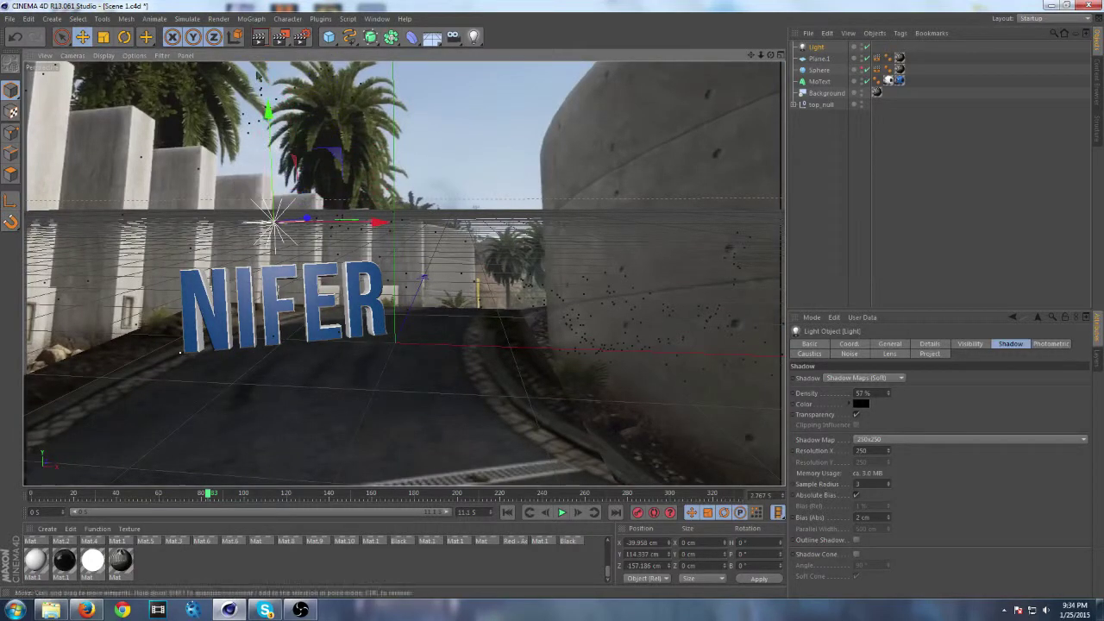
{"action": "left_click", "coordinate": [259, 36]}
{"action": "left_click", "coordinate": [247, 179]}
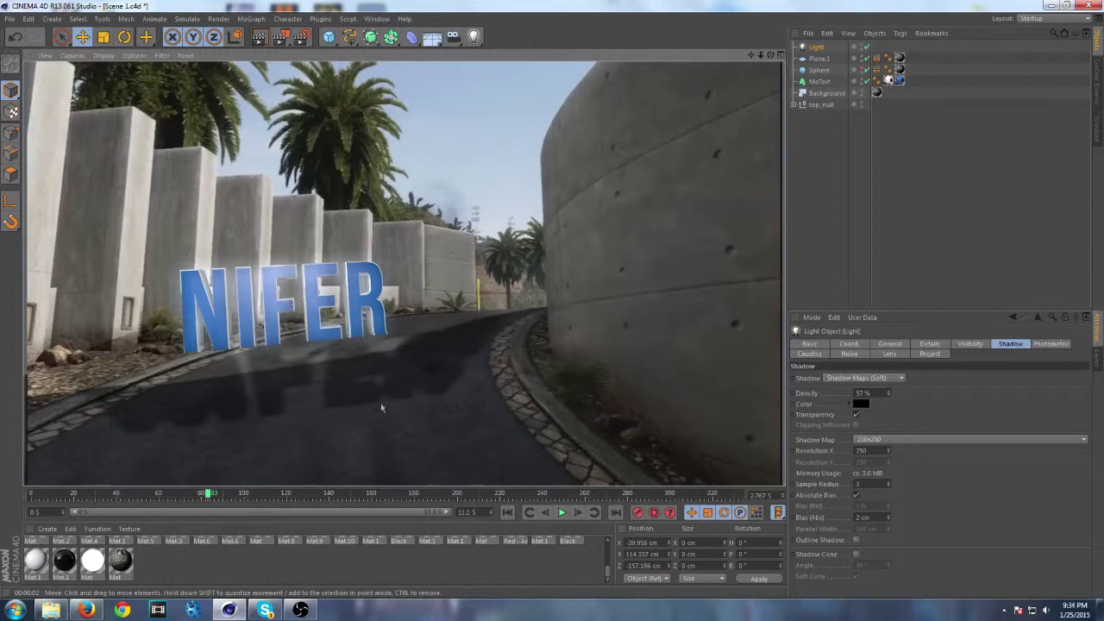
Step: Raise the light above the text to about Y 156 cm and render the view to check its shadow
{"action": "left_click", "coordinate": [382, 407]}
{"action": "left_click", "coordinate": [272, 222]}
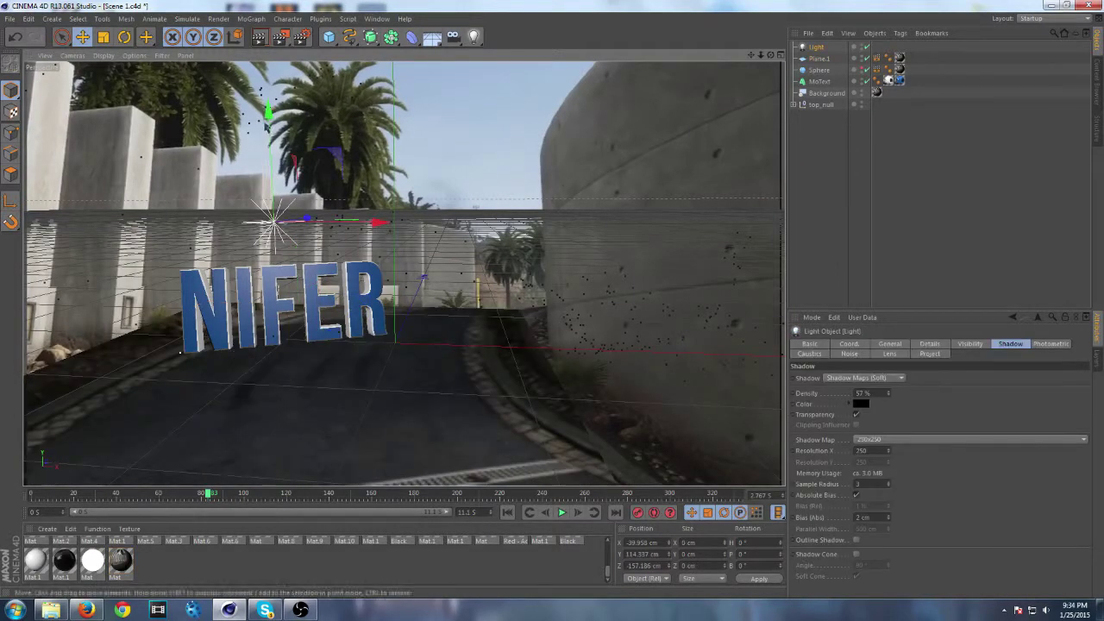
{"action": "left_click_drag", "start_coordinate": [272, 223], "coordinate": [269, 138]}
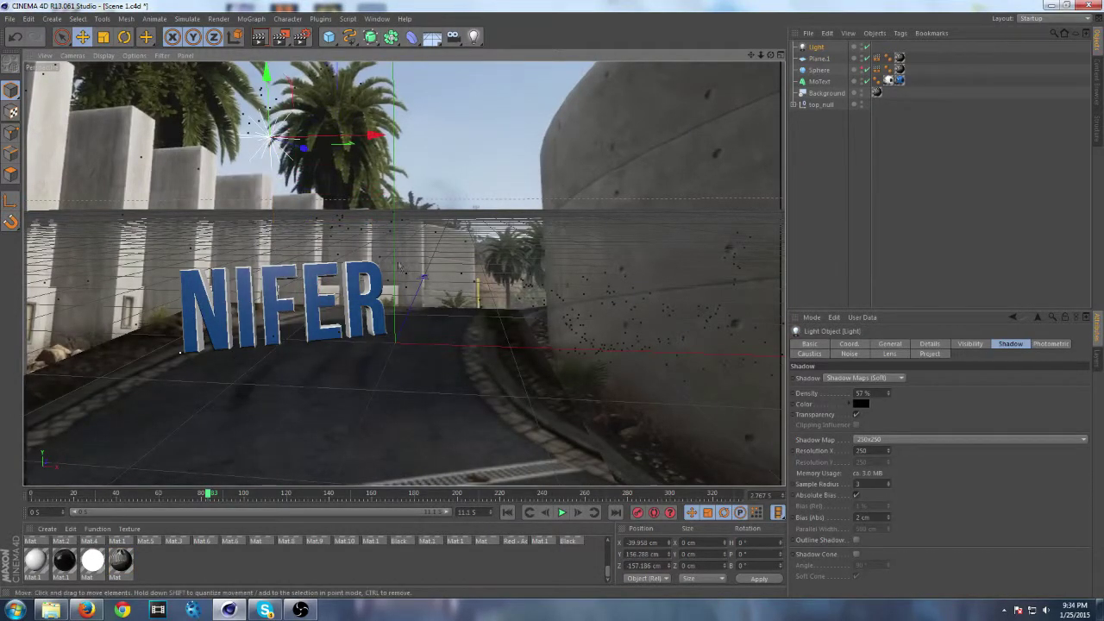
{"action": "left_click", "coordinate": [259, 37]}
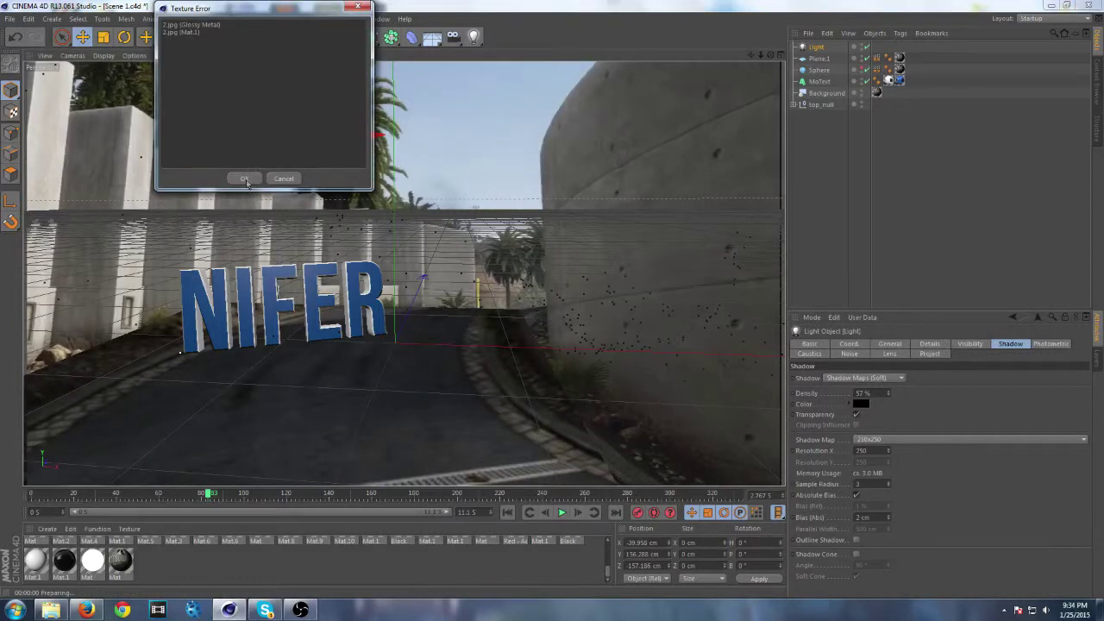
{"action": "left_click", "coordinate": [245, 179]}
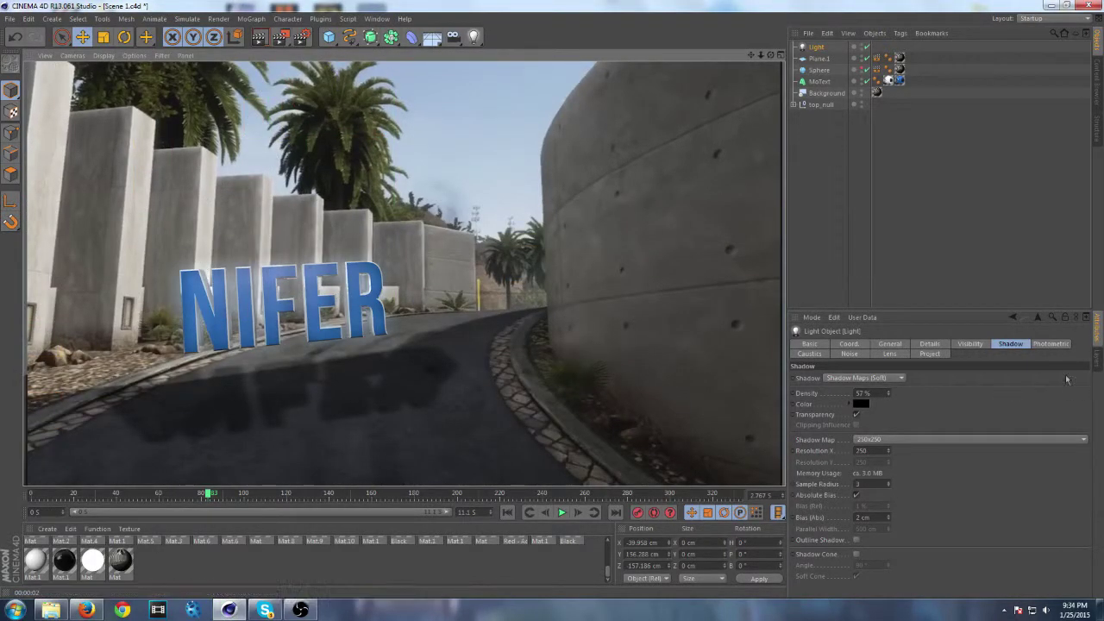
Step: Lower the light's shadow density to 46 % and render the view
{"action": "left_click_drag", "start_coordinate": [888, 393], "coordinate": [888, 405]}
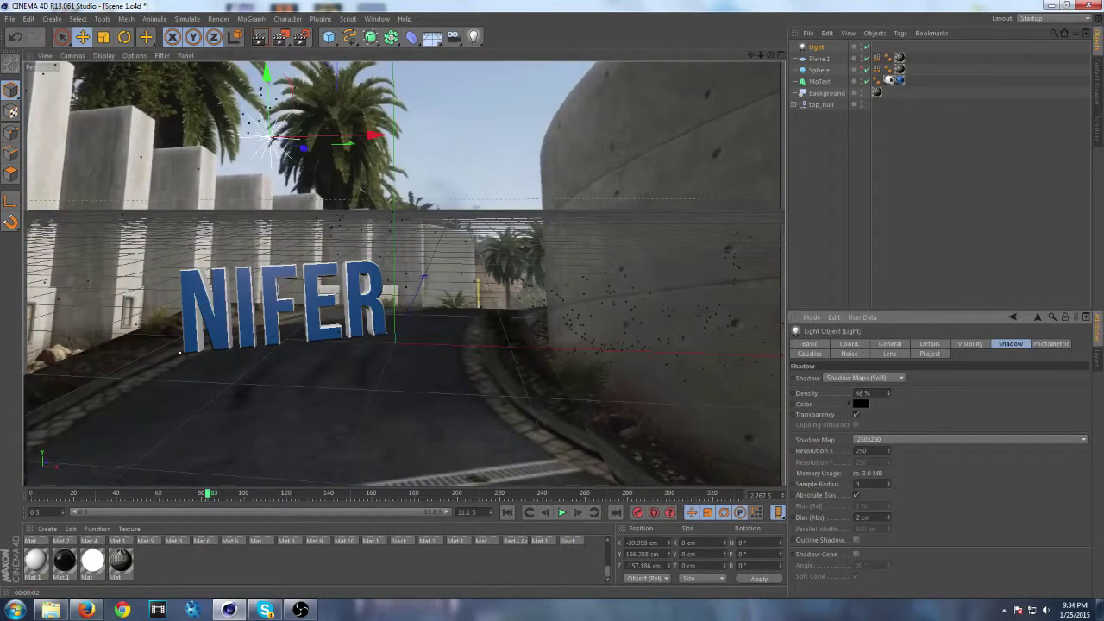
{"action": "left_click", "coordinate": [259, 36]}
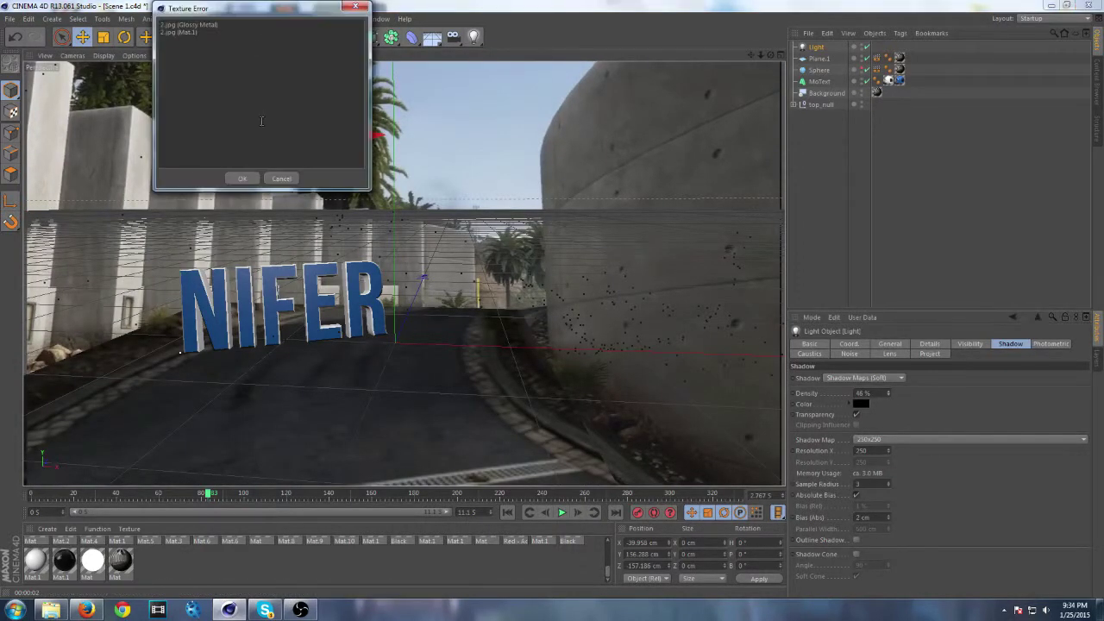
{"action": "left_click", "coordinate": [247, 180]}
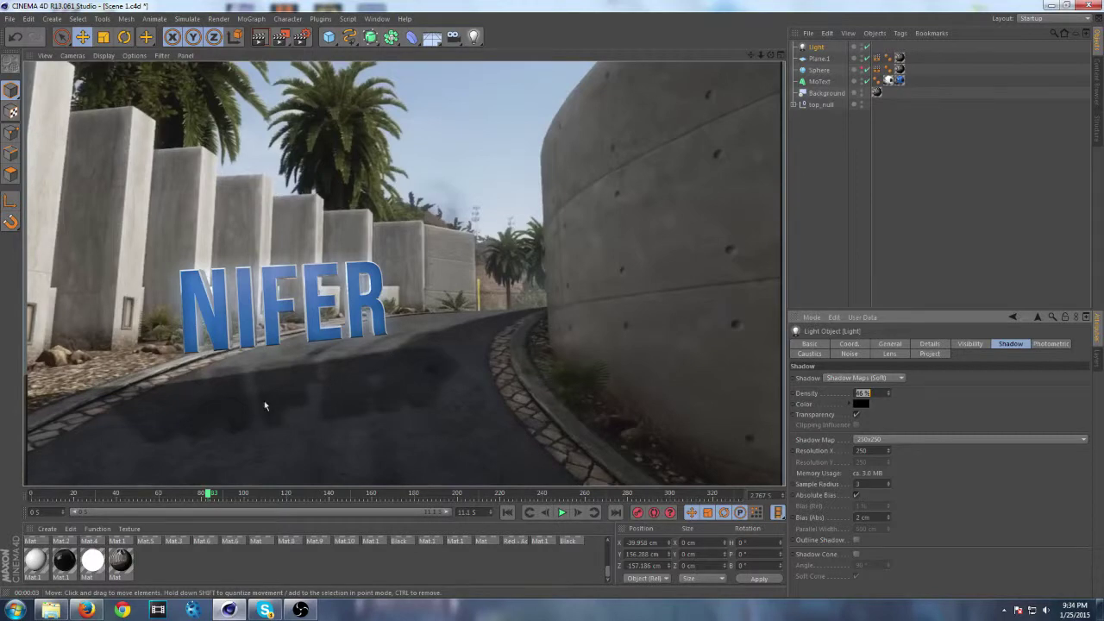
Step: Render the view at frame 142 to check how the text blends in, and return to frame 77
{"action": "left_click", "coordinate": [427, 439]}
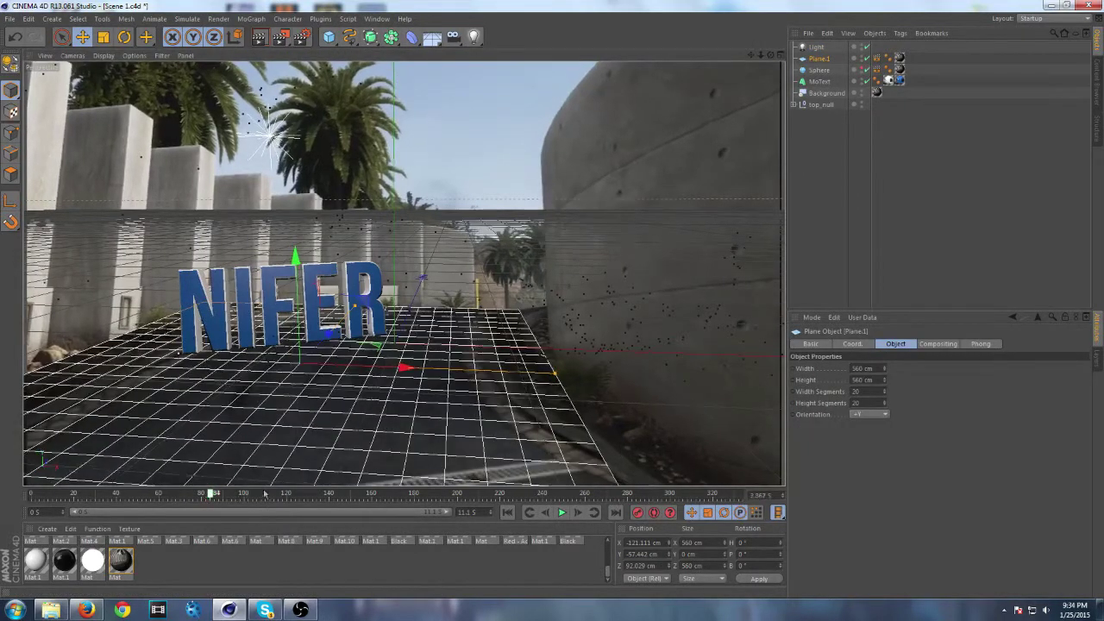
{"action": "left_click_drag", "start_coordinate": [265, 493], "coordinate": [313, 486]}
{"action": "left_click", "coordinate": [260, 36]}
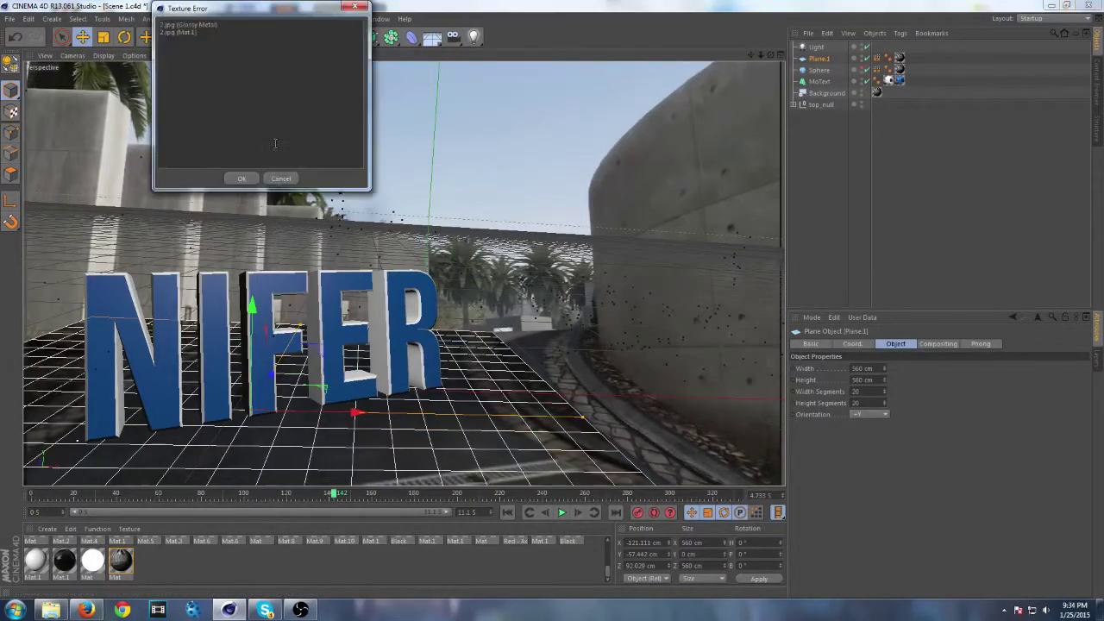
{"action": "left_click", "coordinate": [242, 179]}
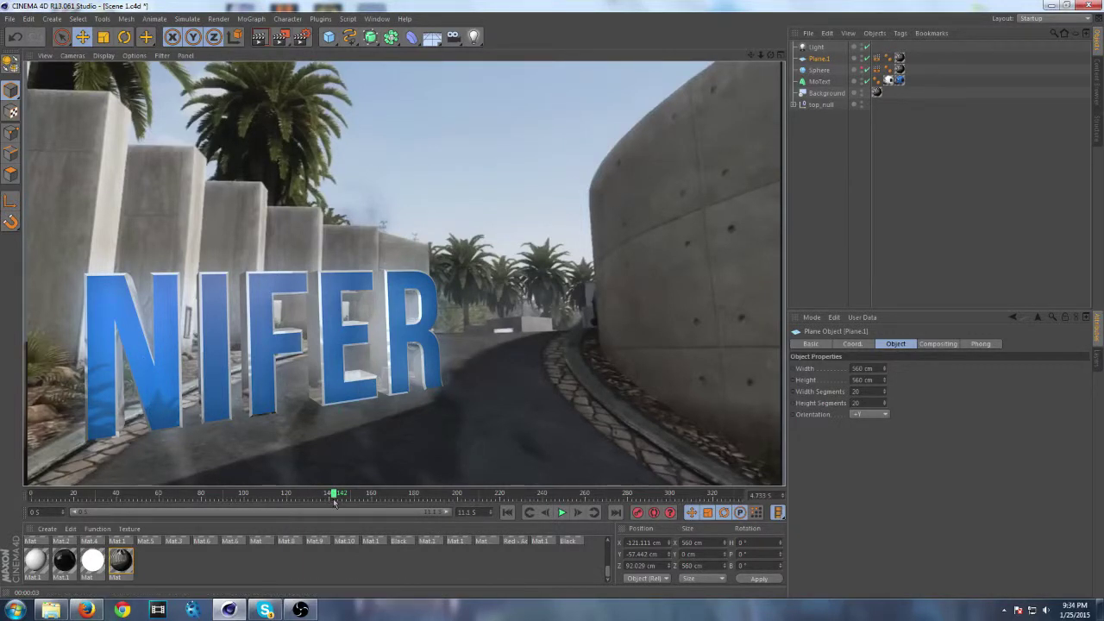
{"action": "left_click", "coordinate": [198, 502]}
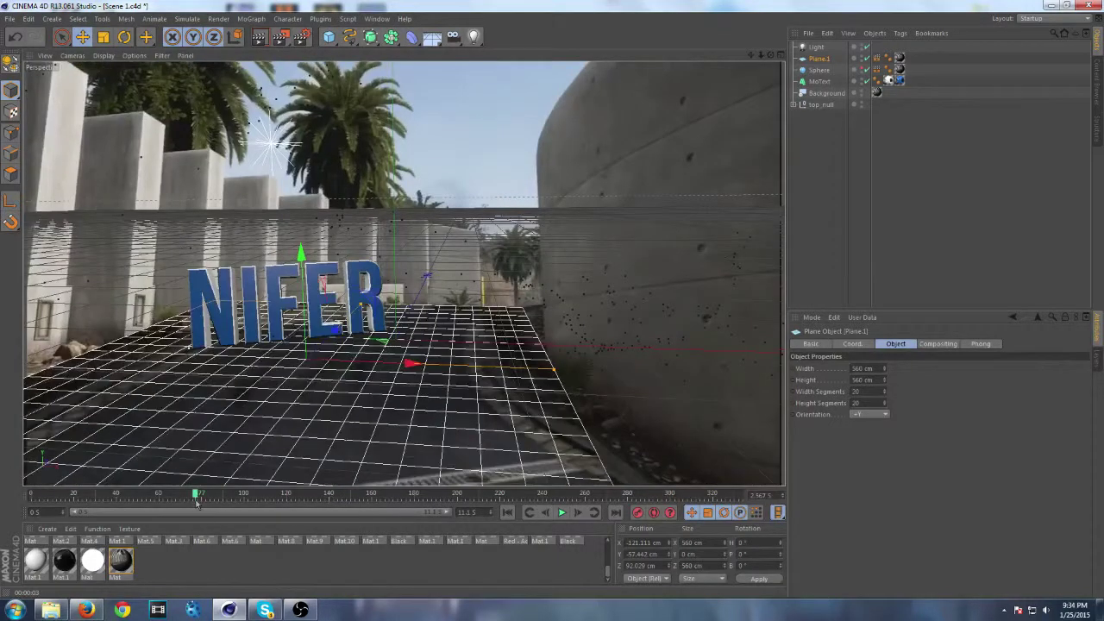
Step: Review the Output, Save and Multi-Pass render settings without changing them, and save the scene
{"action": "left_click", "coordinate": [302, 37]}
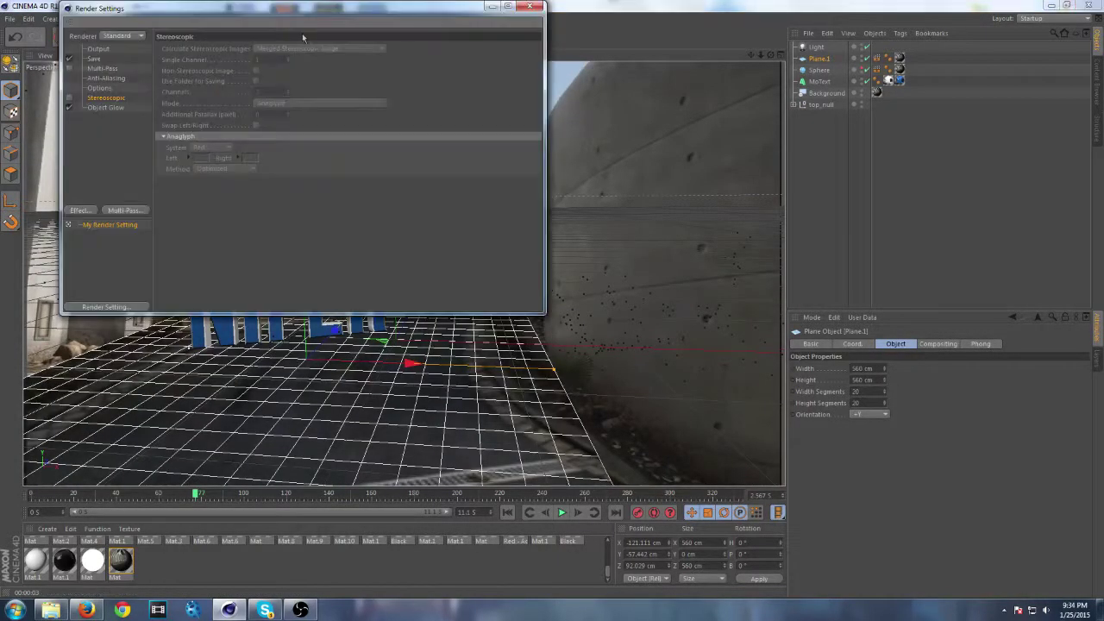
{"action": "left_click", "coordinate": [95, 49]}
{"action": "left_click", "coordinate": [102, 59]}
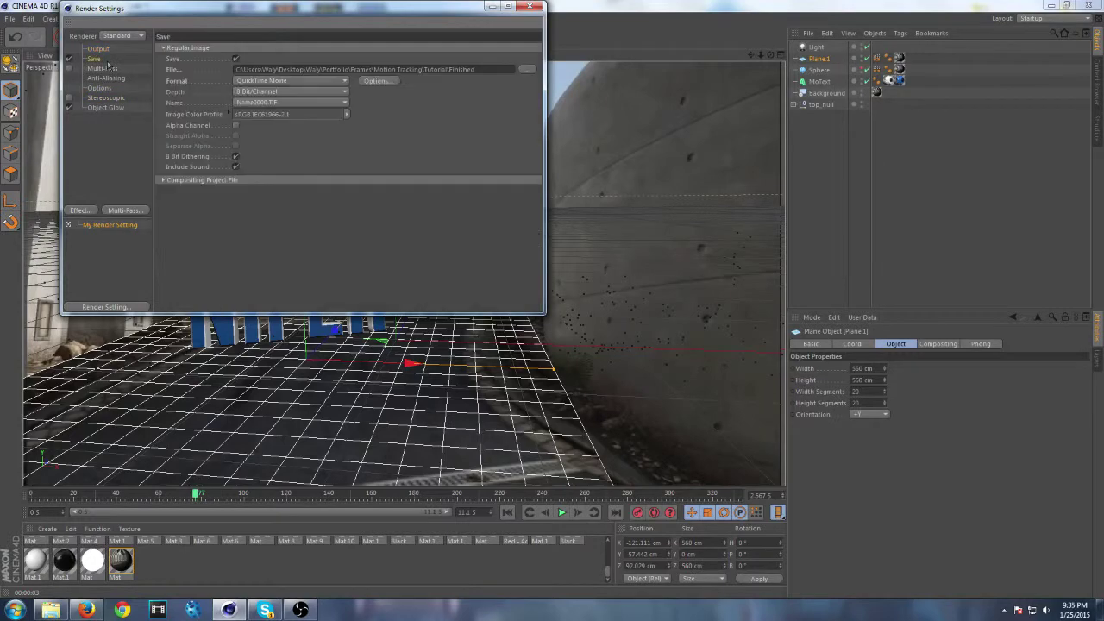
{"action": "left_click", "coordinate": [103, 68]}
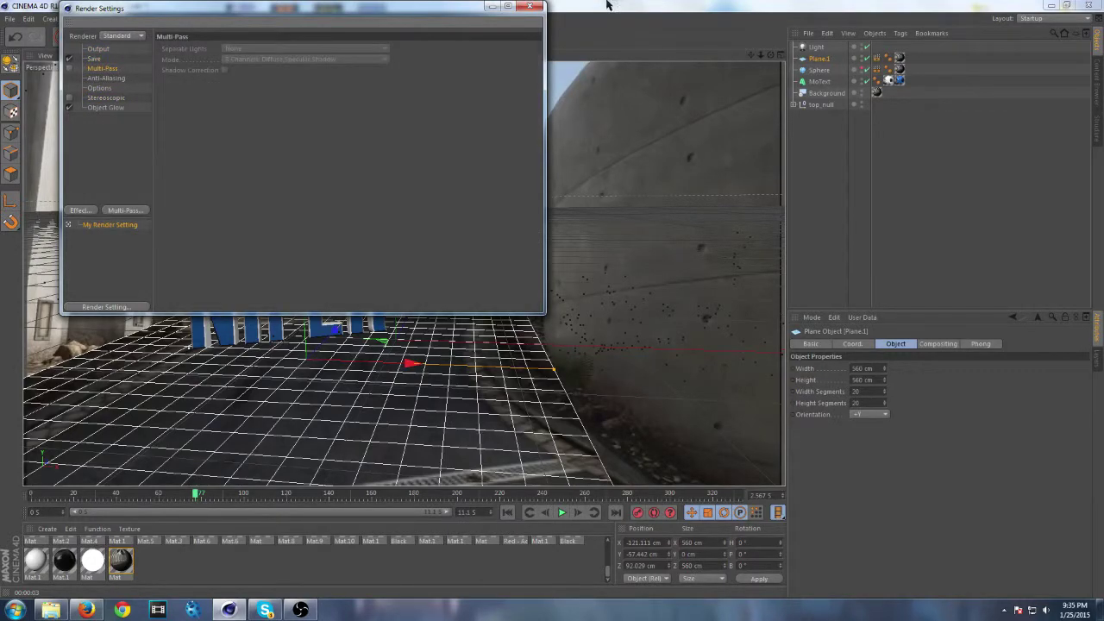
{"action": "left_click", "coordinate": [530, 6]}
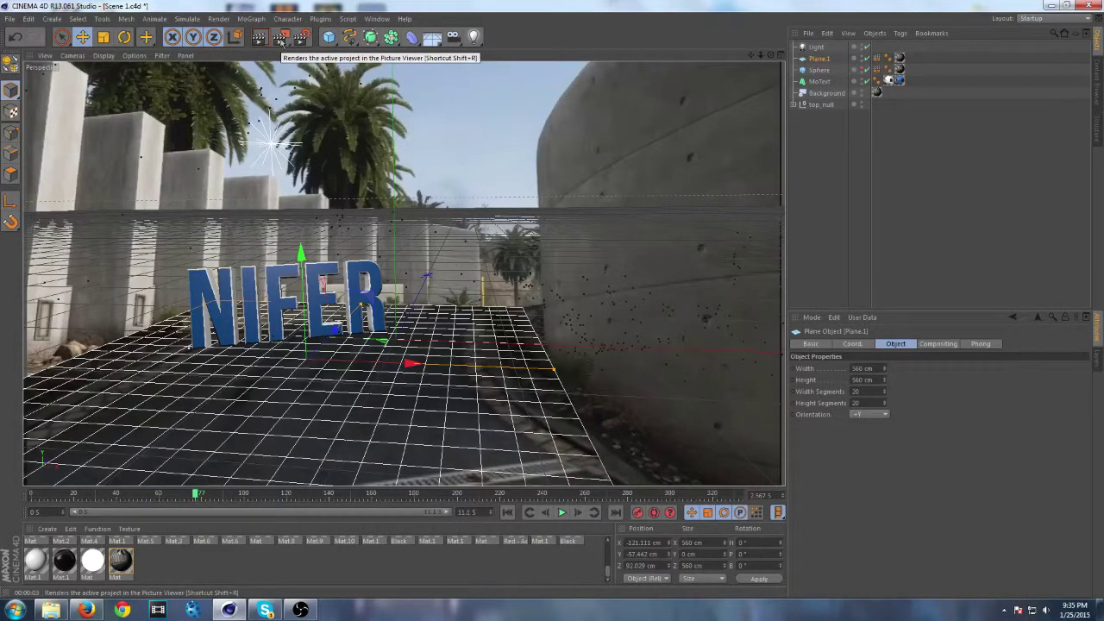
{"action": "left_click", "coordinate": [9, 18]}
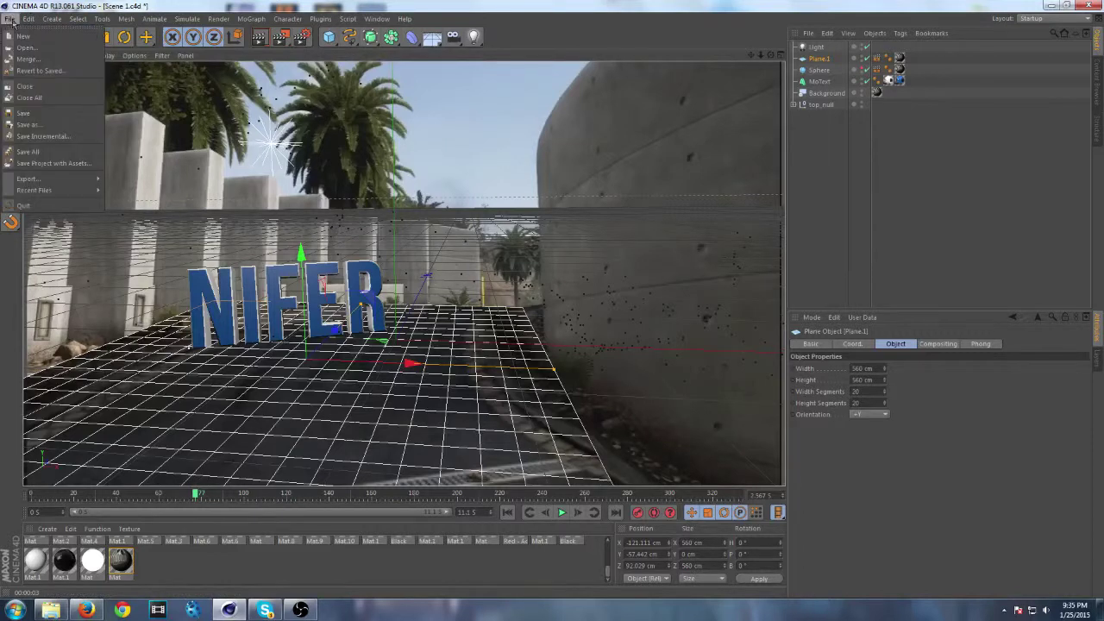
{"action": "left_click", "coordinate": [36, 113]}
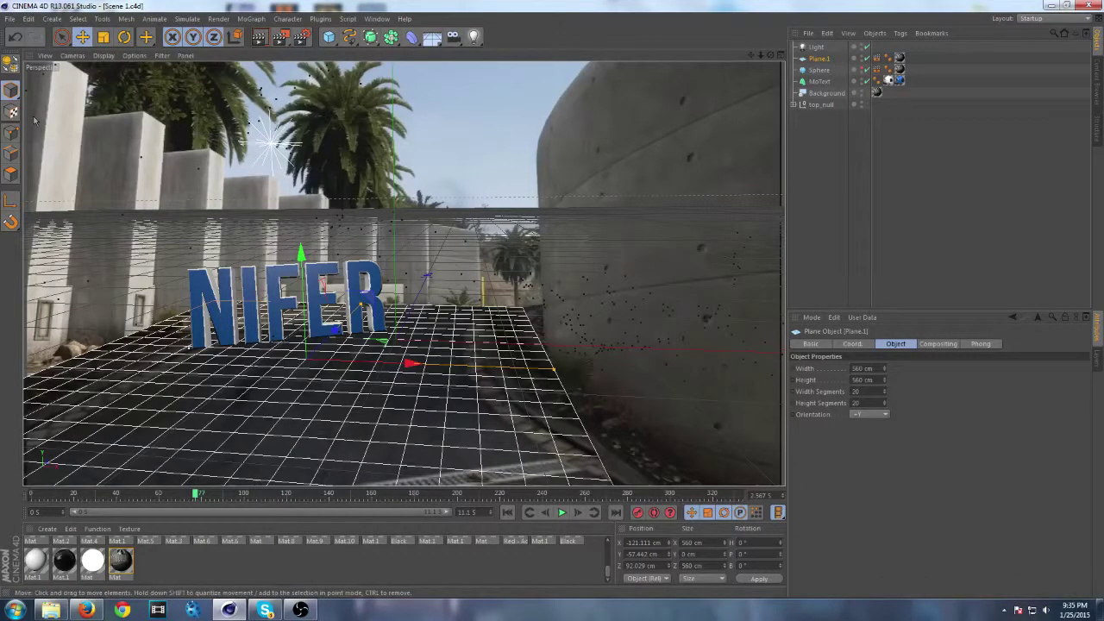
Step: Render the animation to the Picture Viewer, overwriting the existing Finished.mov and continuing despite the missing textures
{"action": "left_click", "coordinate": [281, 38]}
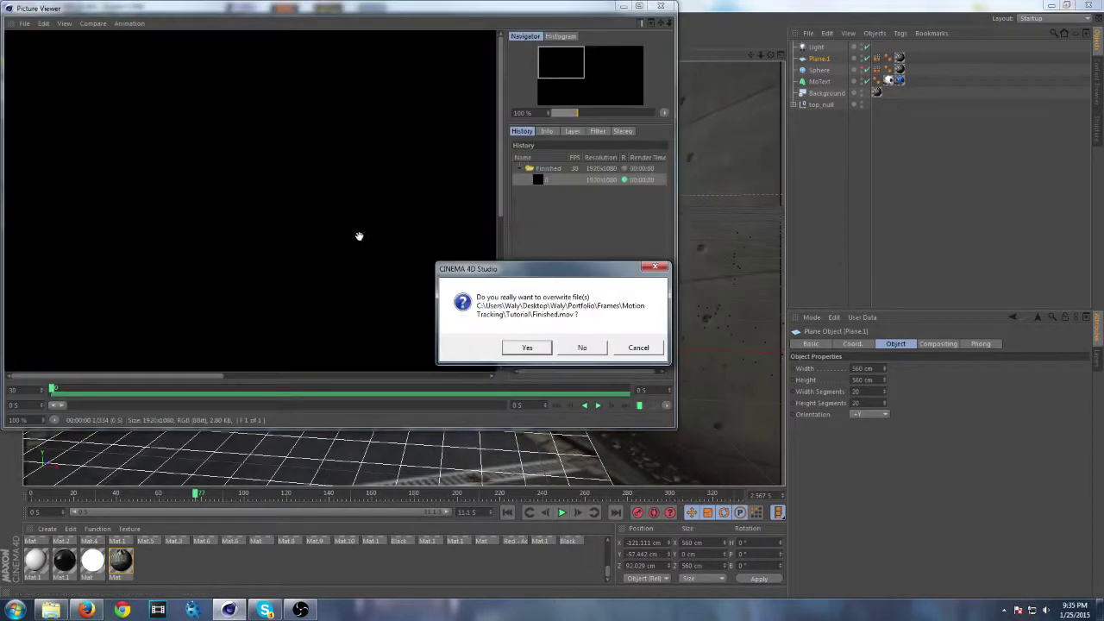
{"action": "left_click", "coordinate": [527, 349]}
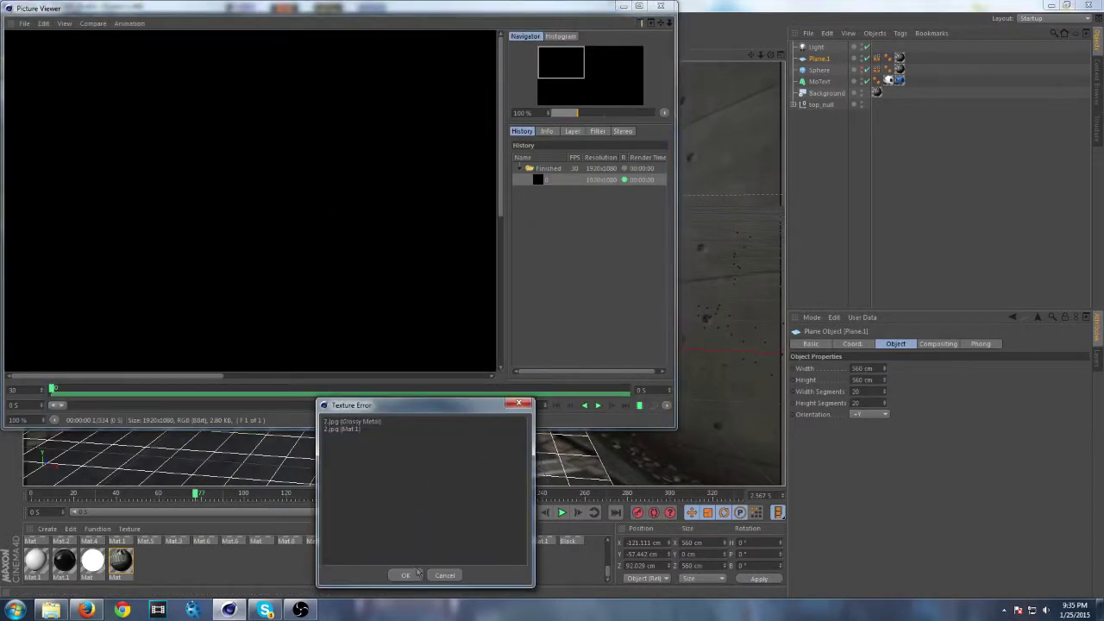
{"action": "left_click", "coordinate": [407, 575]}
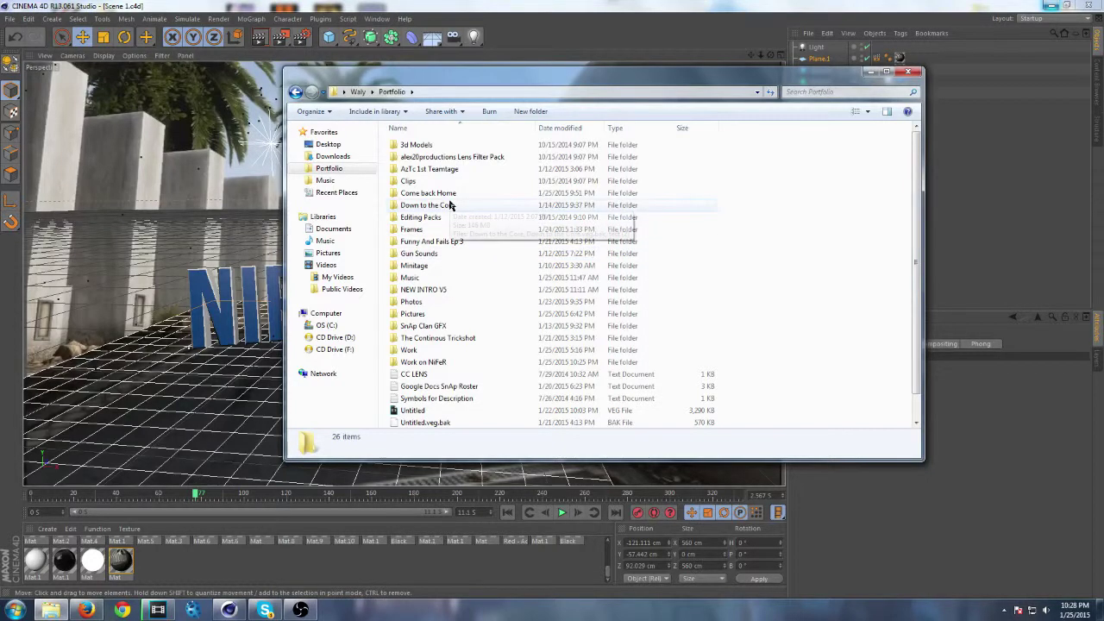
Step: In Windows Explorer, look for the rendered Finished video in Portfolio > Frames > Motion Tracking > Tutorial, and return to the Motion Tracking folder
{"action": "mouse_move", "coordinate": [437, 188]}
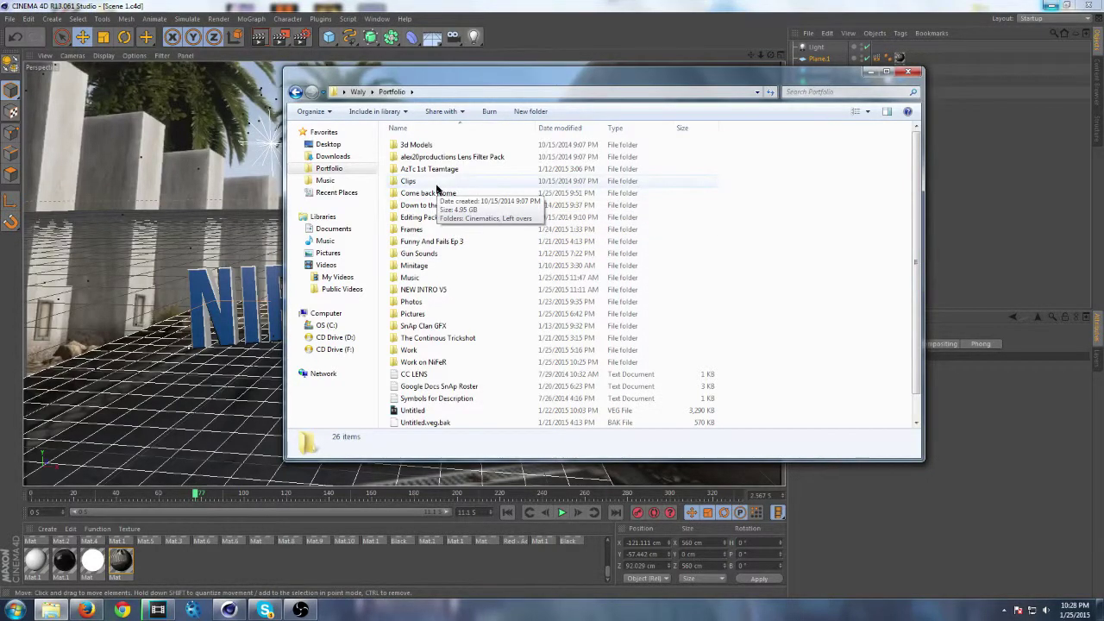
{"action": "left_click", "coordinate": [421, 226]}
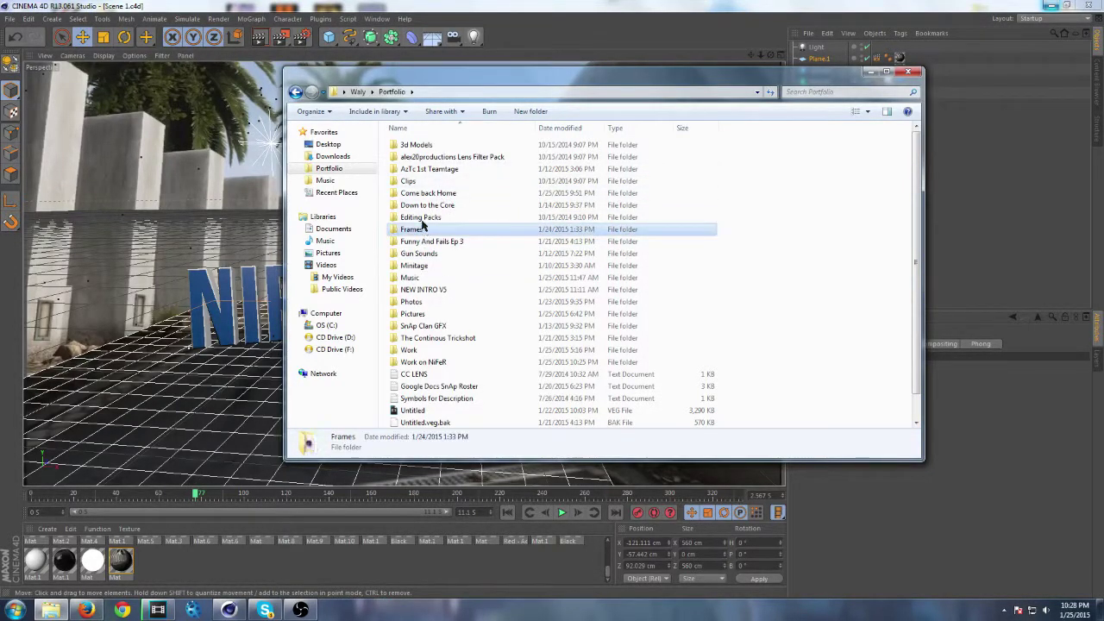
{"action": "double_click", "coordinate": [423, 227]}
{"action": "double_click", "coordinate": [434, 169]}
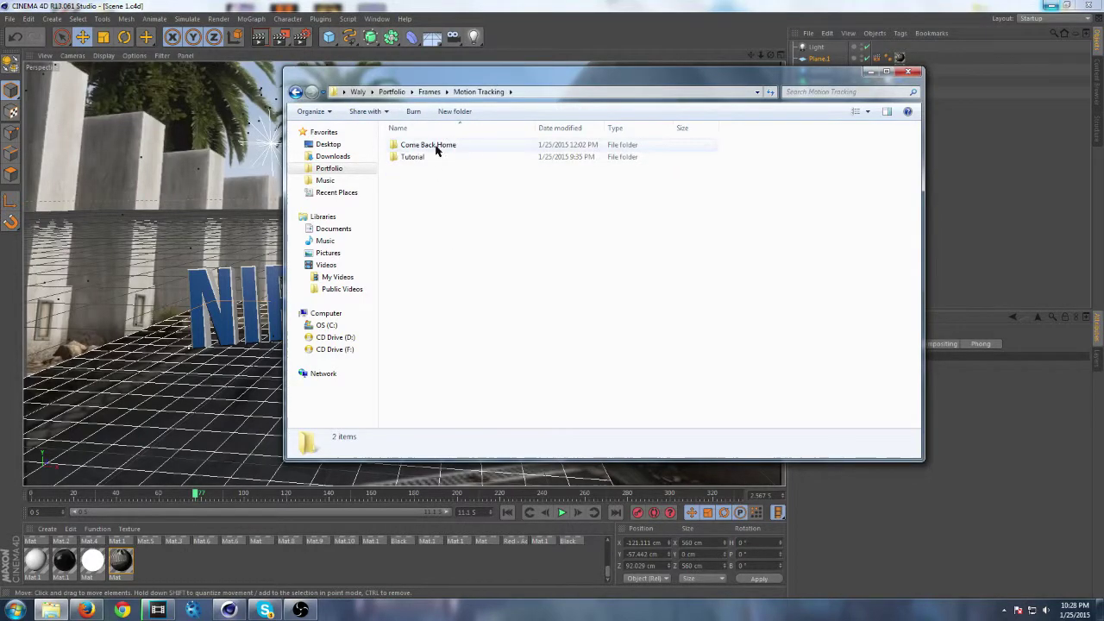
{"action": "double_click", "coordinate": [434, 157]}
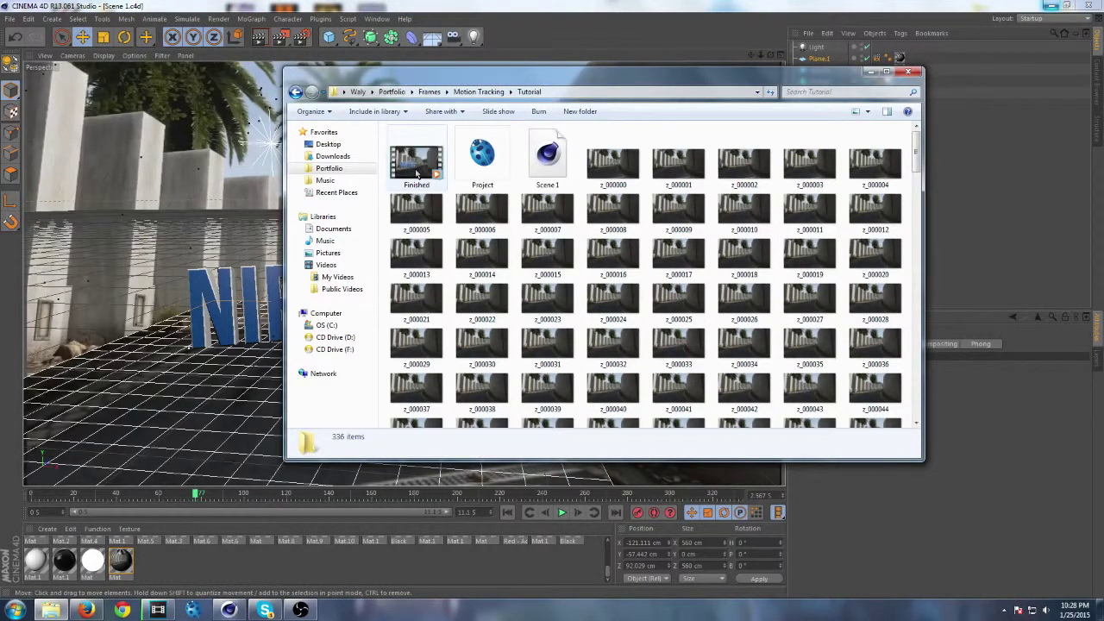
{"action": "left_click", "coordinate": [479, 91]}
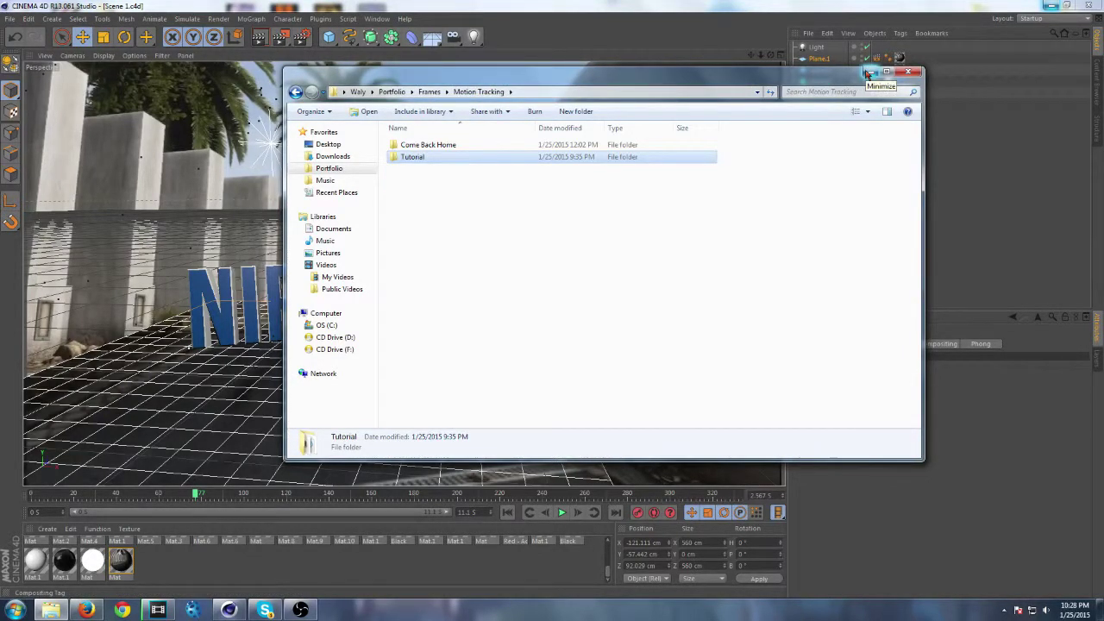